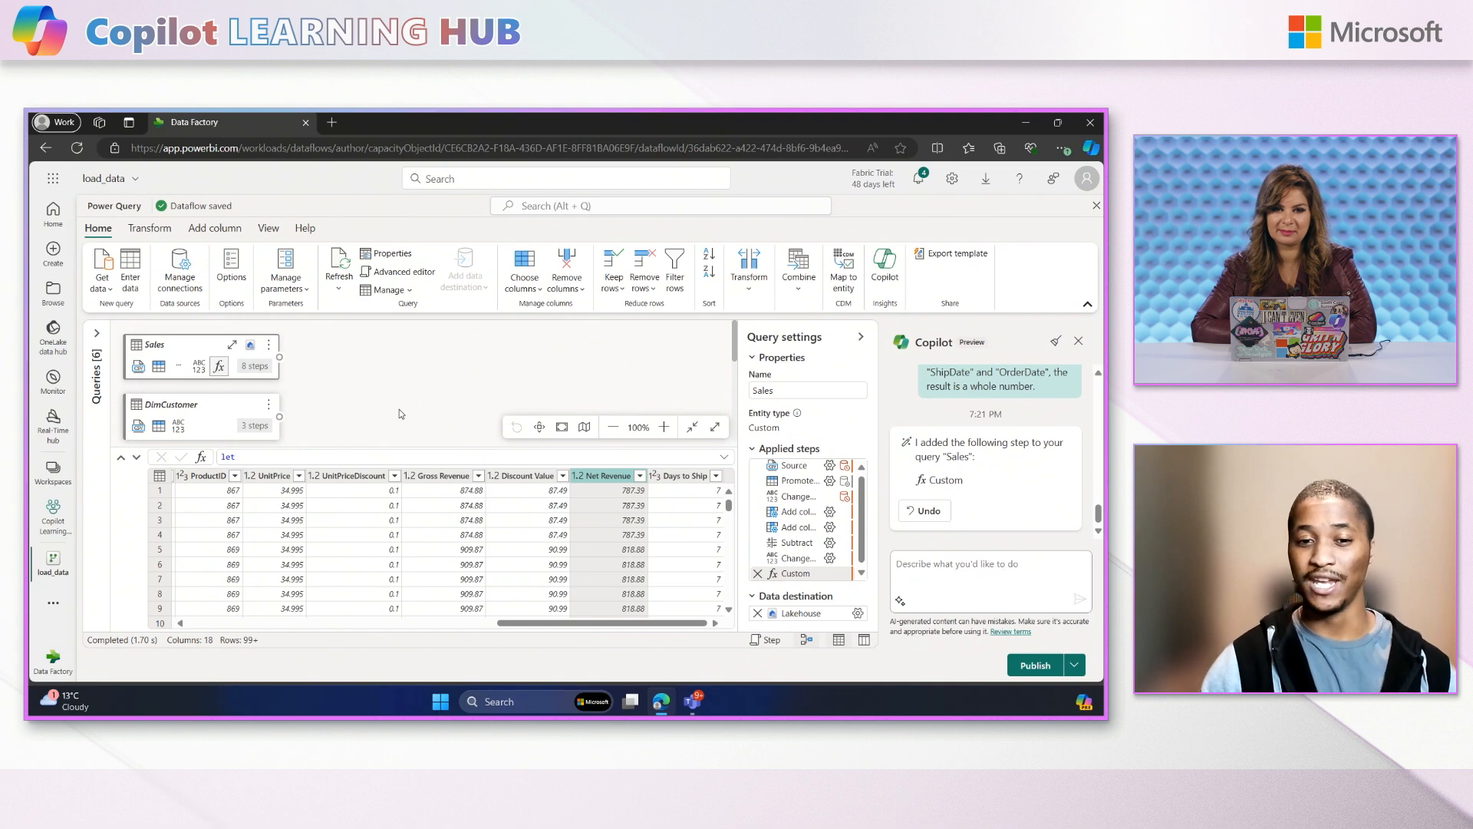
Ask Copilot to create a new query selecting only "StoreKey" and "StoreName" columns, keep unique values and remove empty values.
left_click_drag(539, 622, 343, 626)
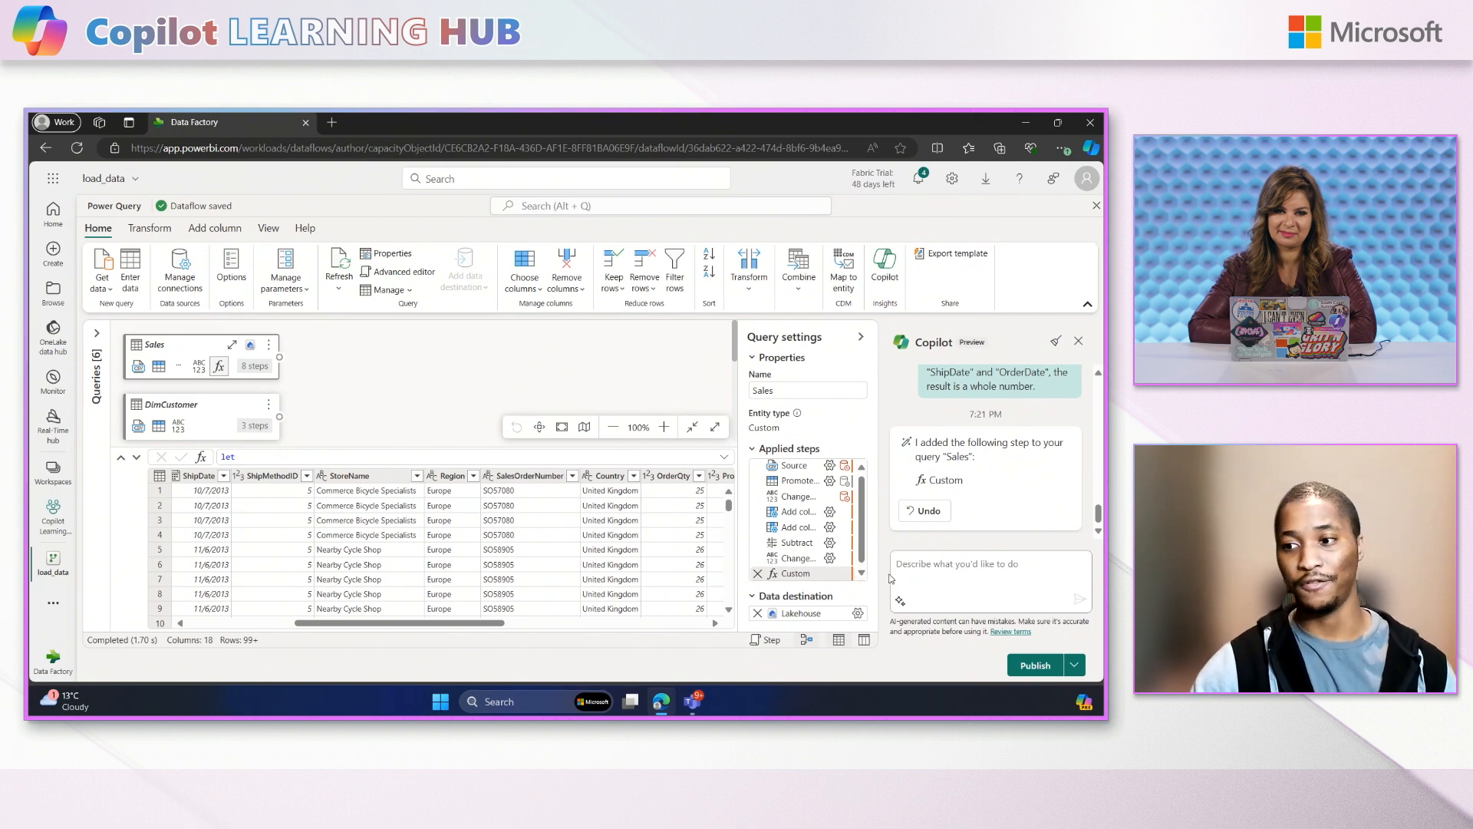
left_click(937, 568)
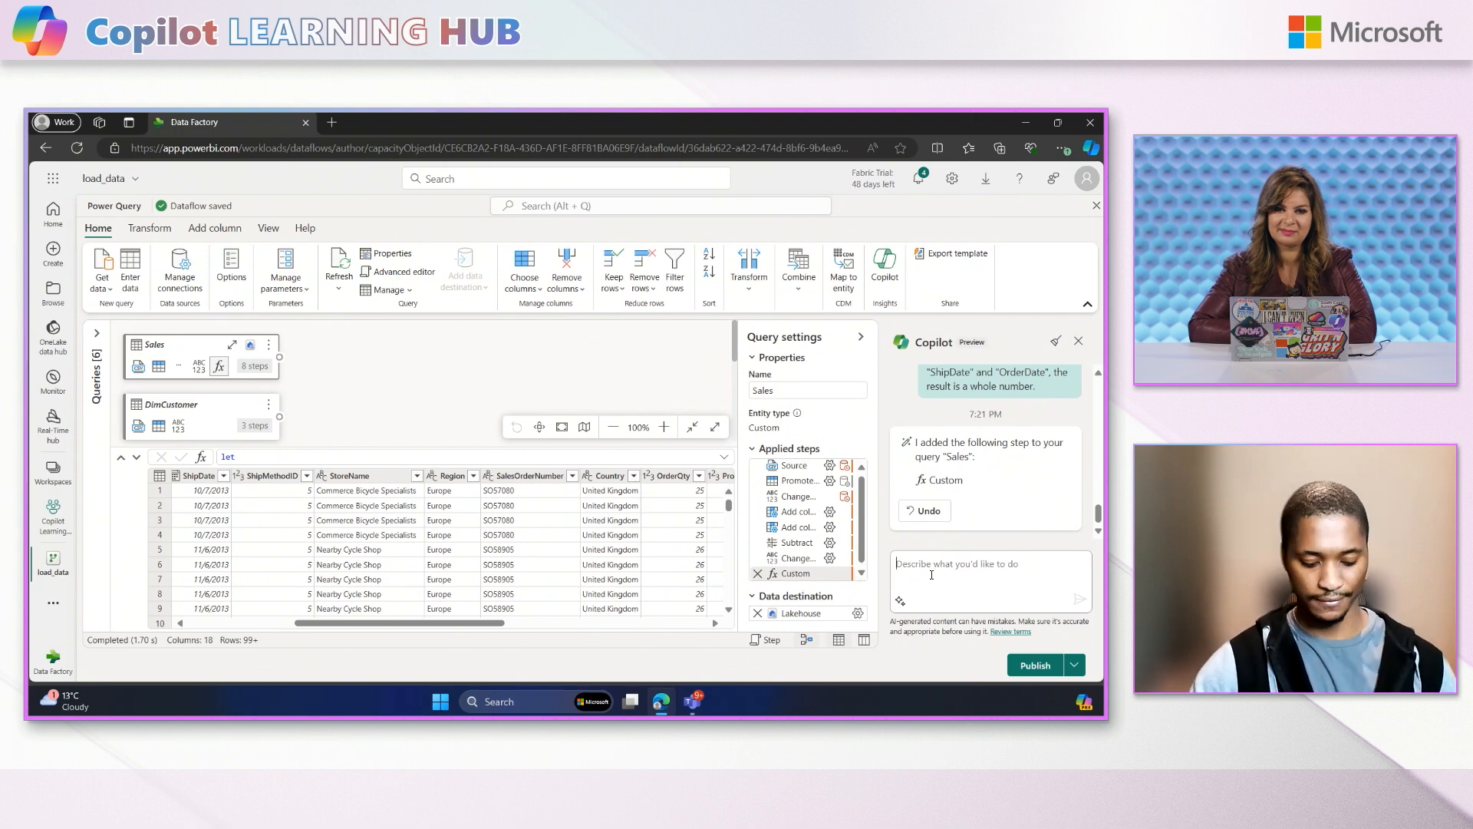
key("ctrl+v")
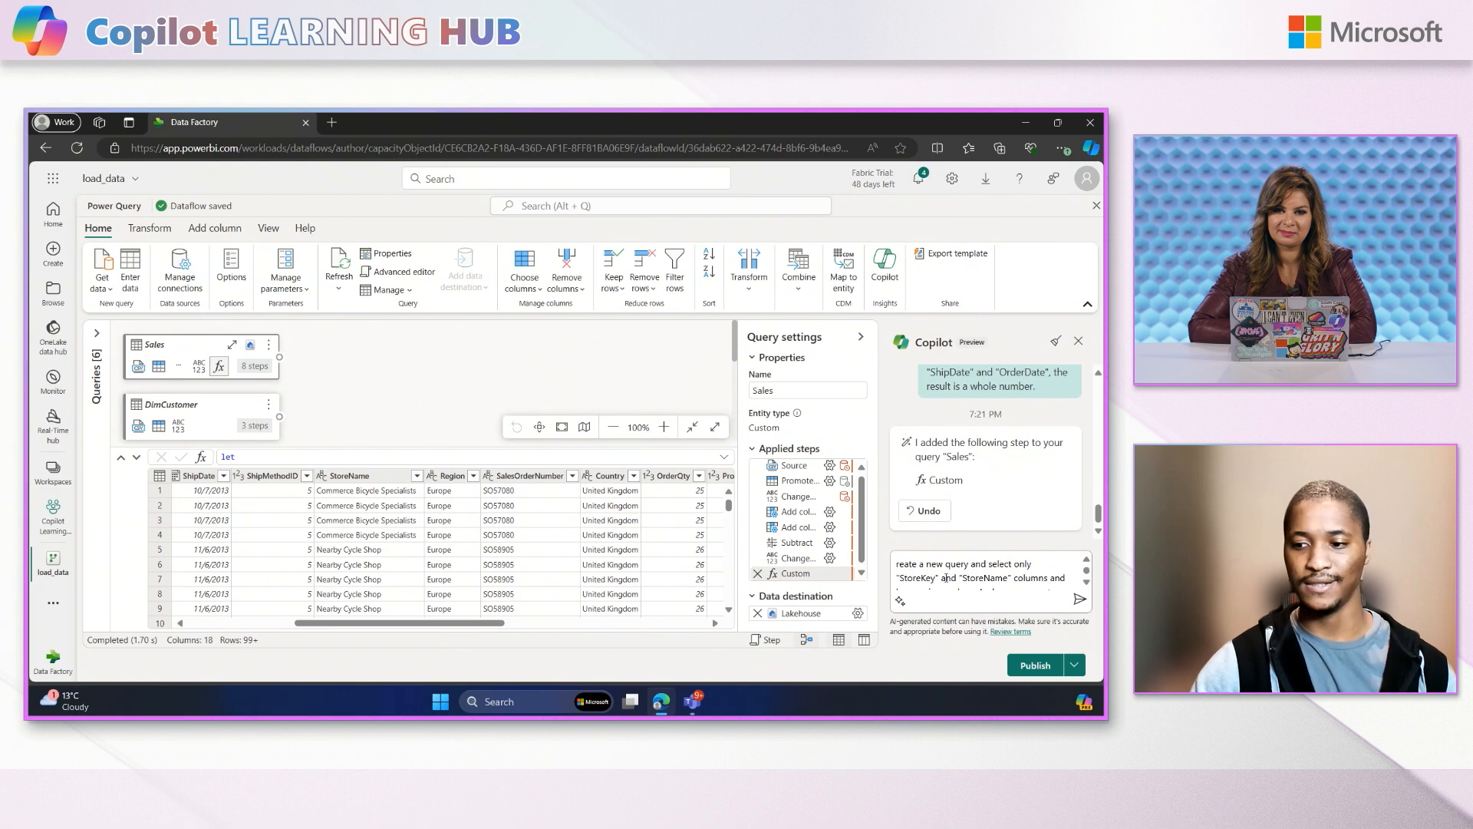
left_click(896, 570)
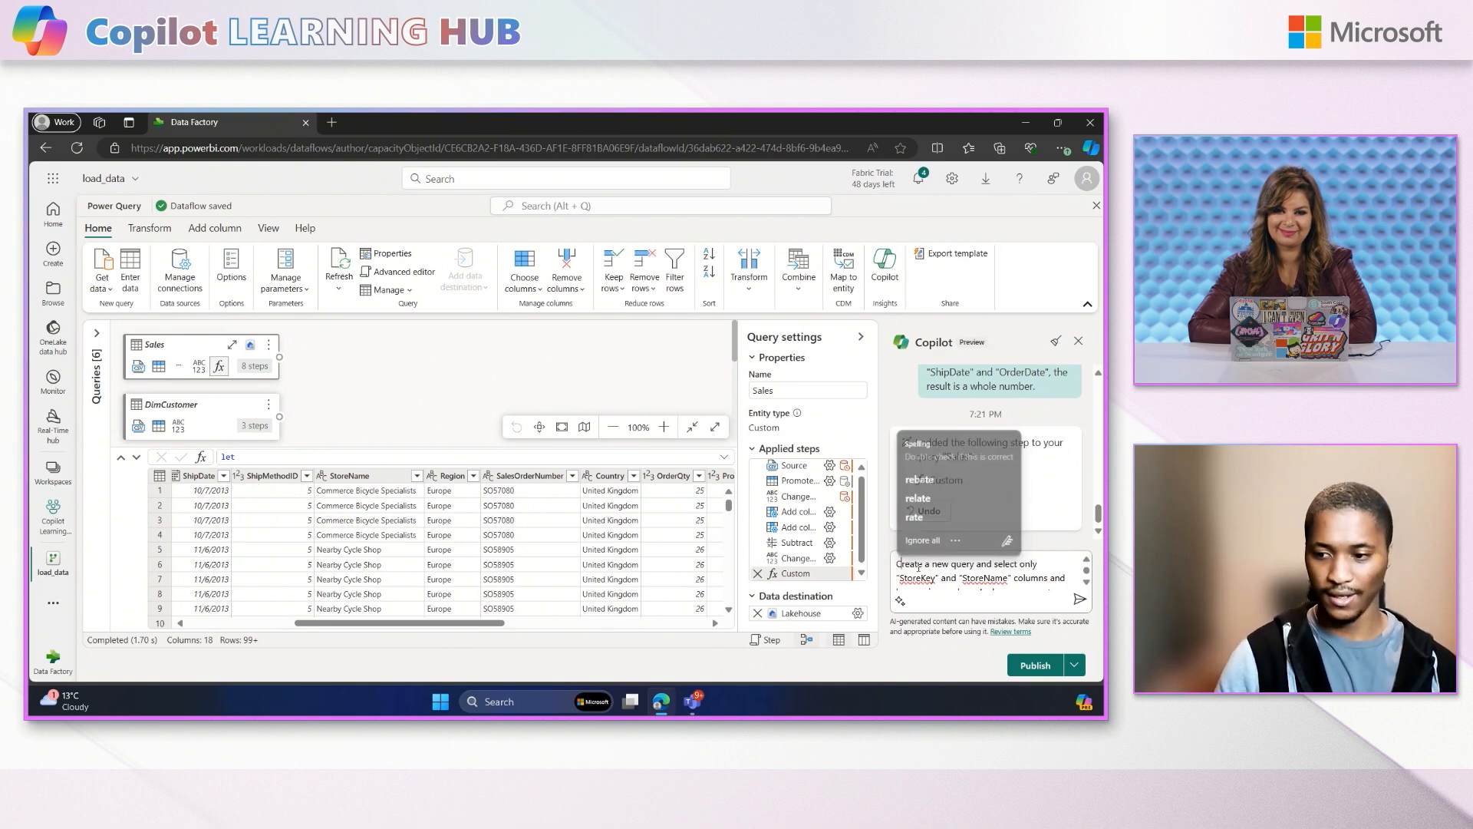
type("C")
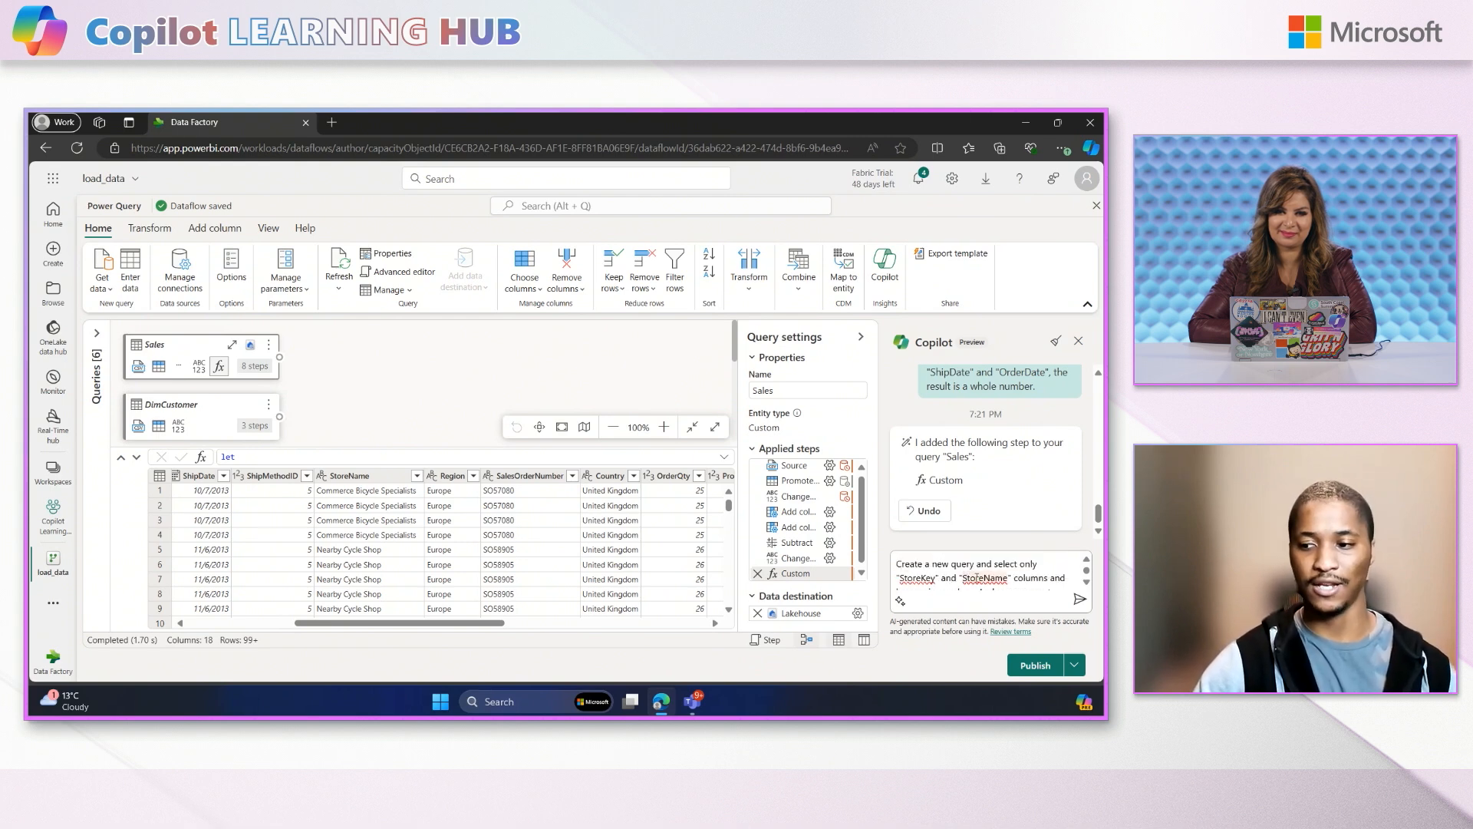
scroll(1005, 577, "down", 1)
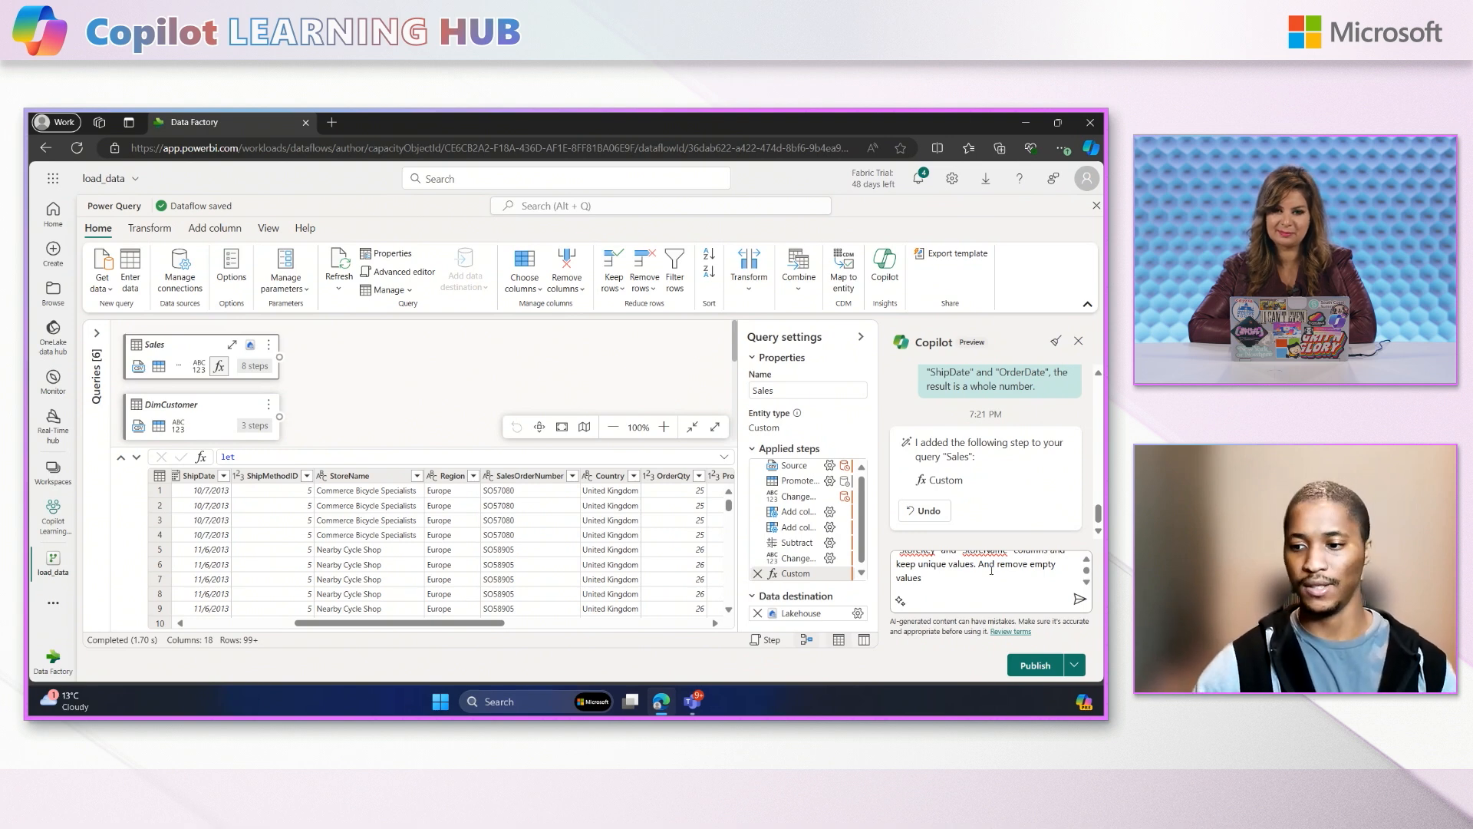
key("Return")
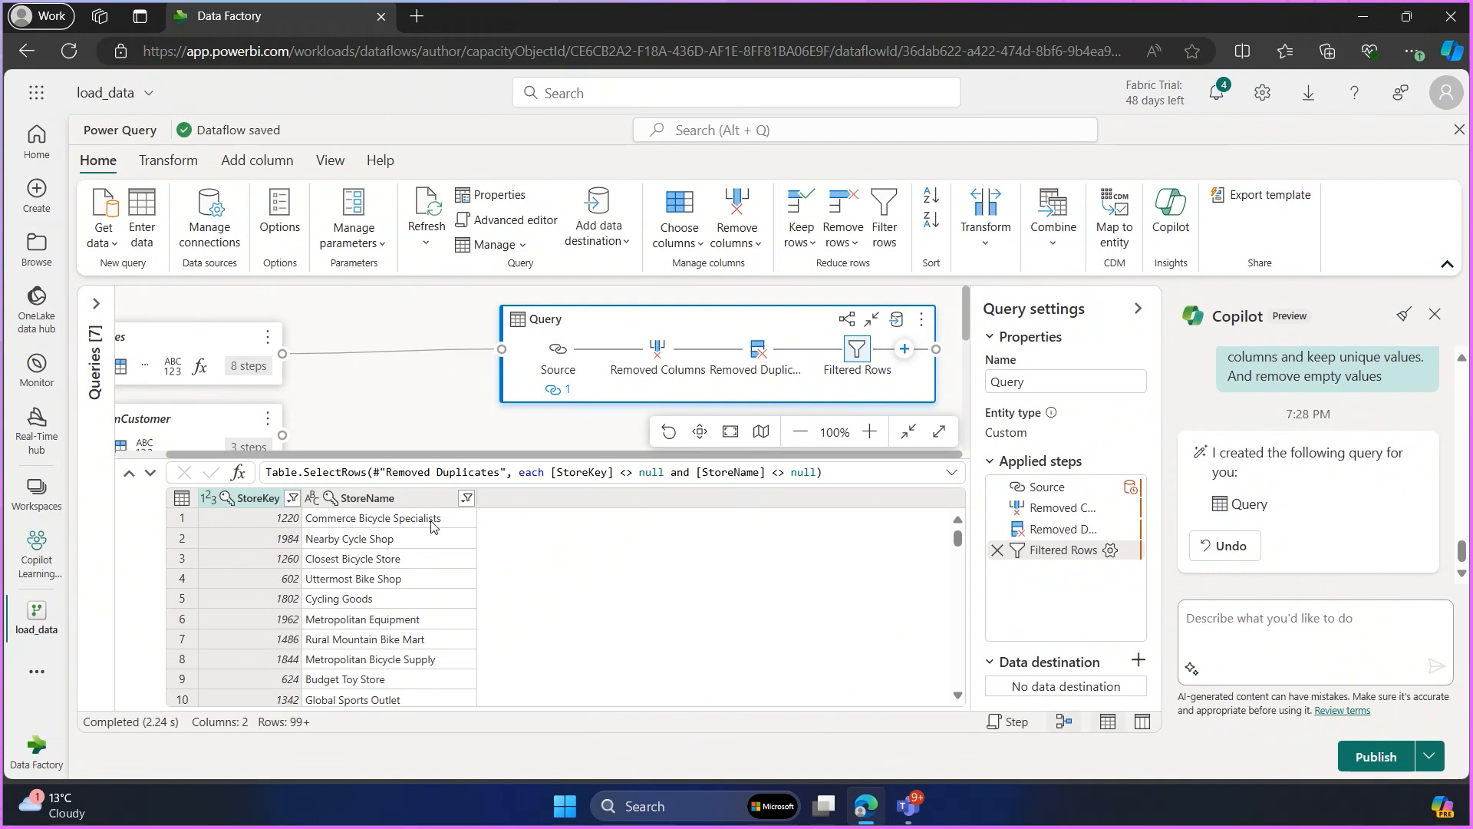
Rename the new store query as DimStore.
left_click(1024, 383)
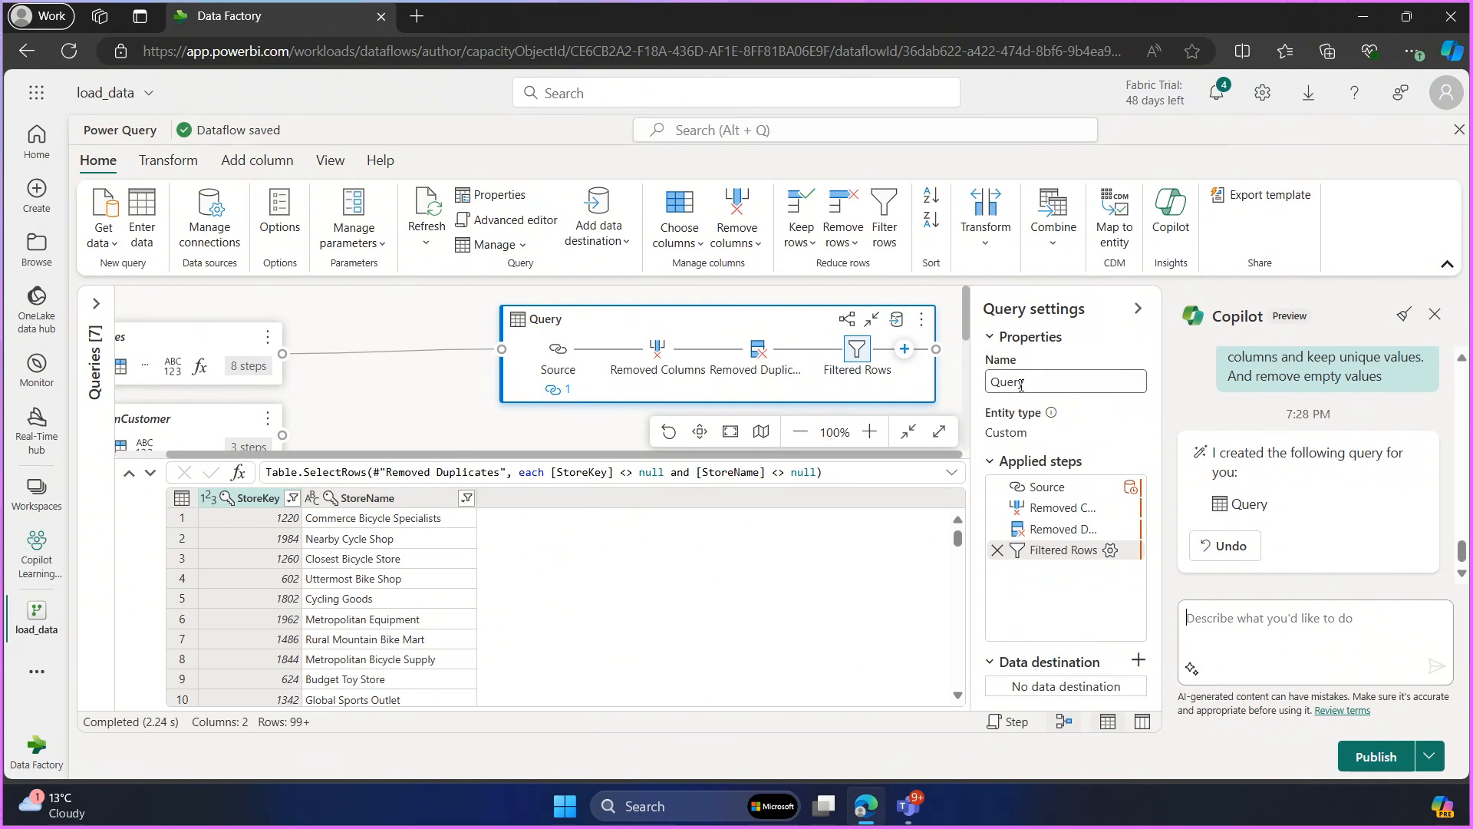
double_click(1060, 390)
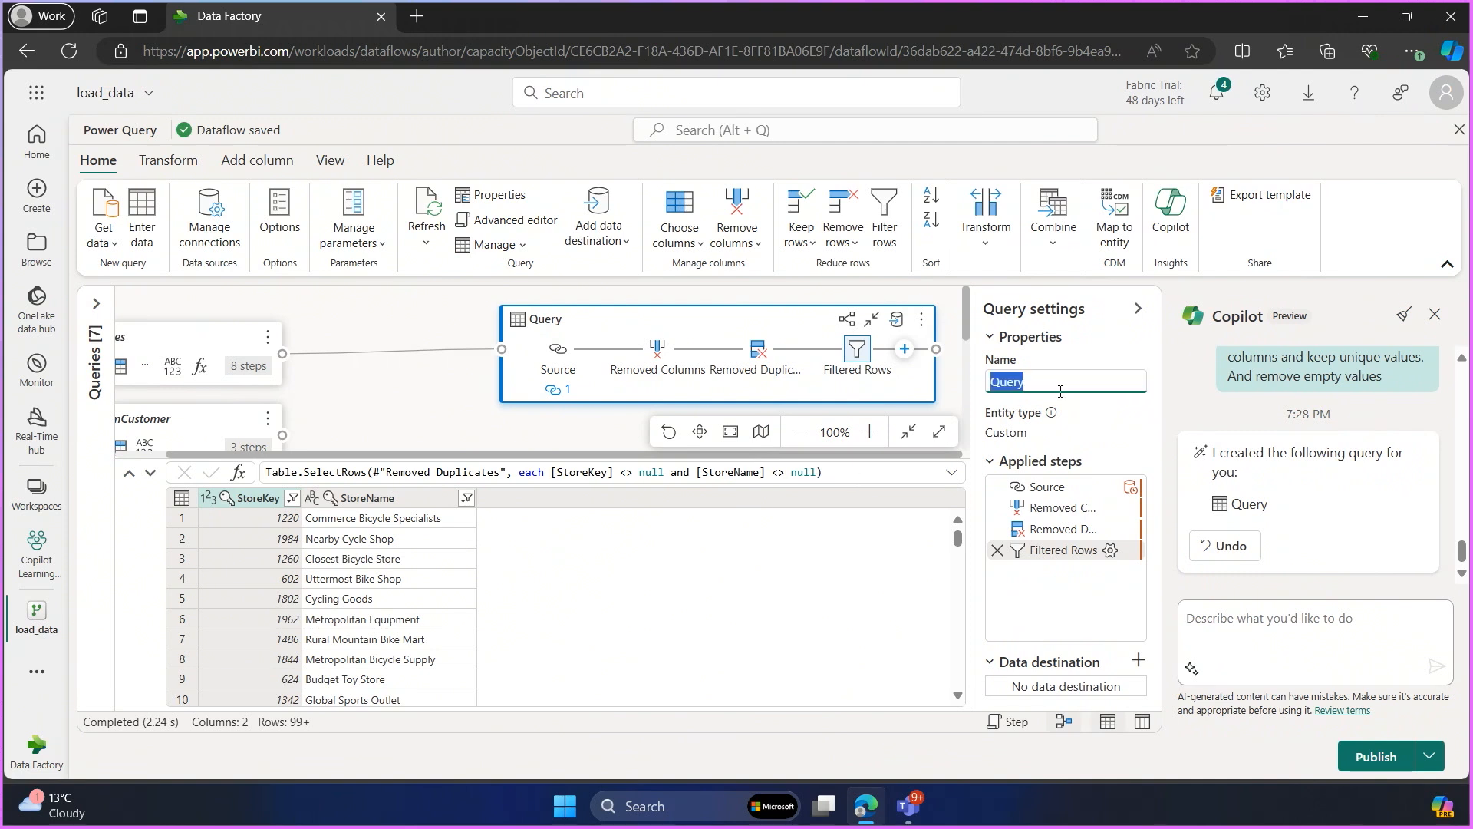
type("DimStore")
left_click(1097, 345)
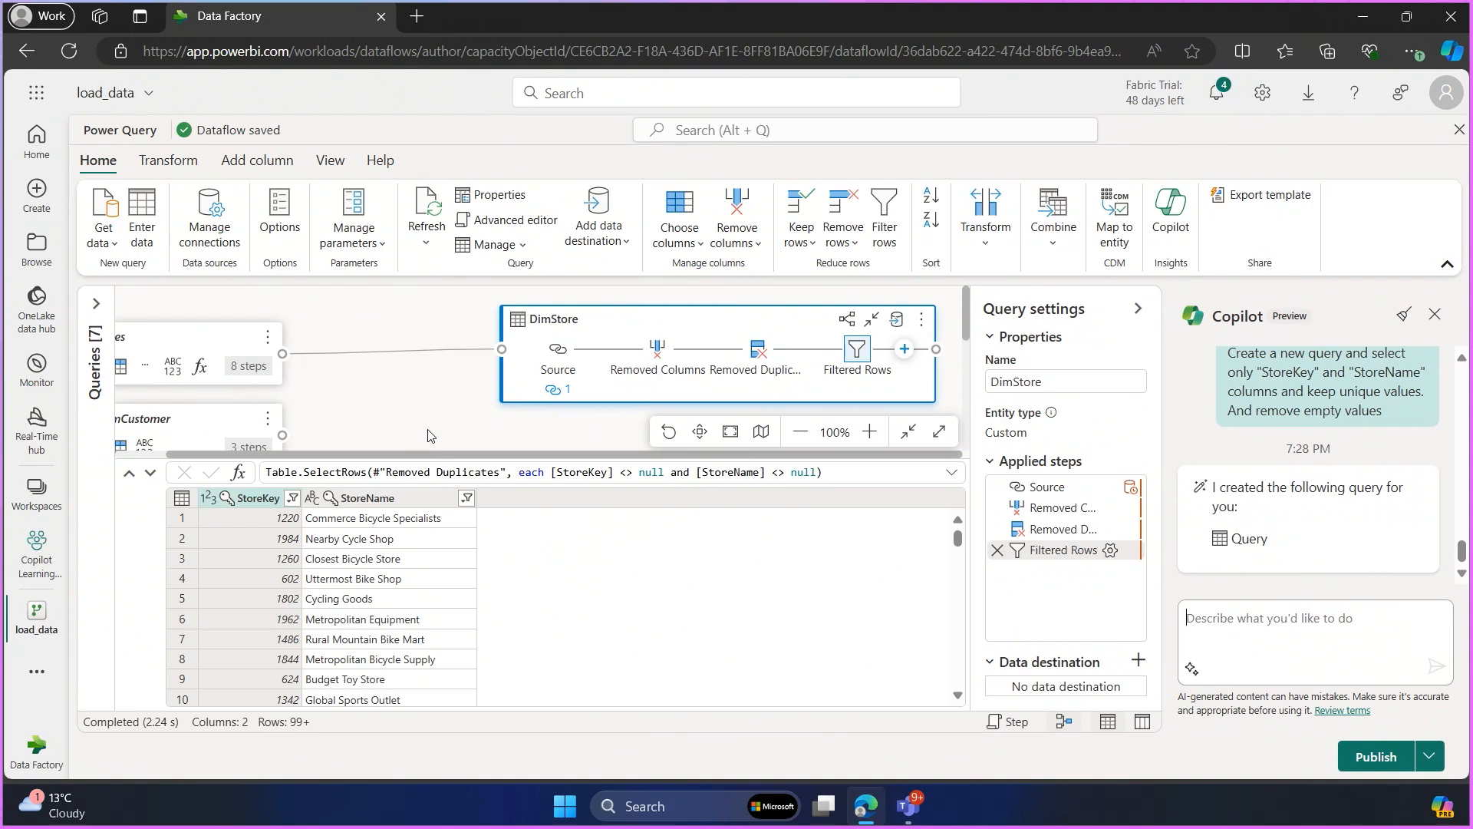
Create a manually entered table with a single empty column named DateKey.
scroll(428, 431, "down", 1)
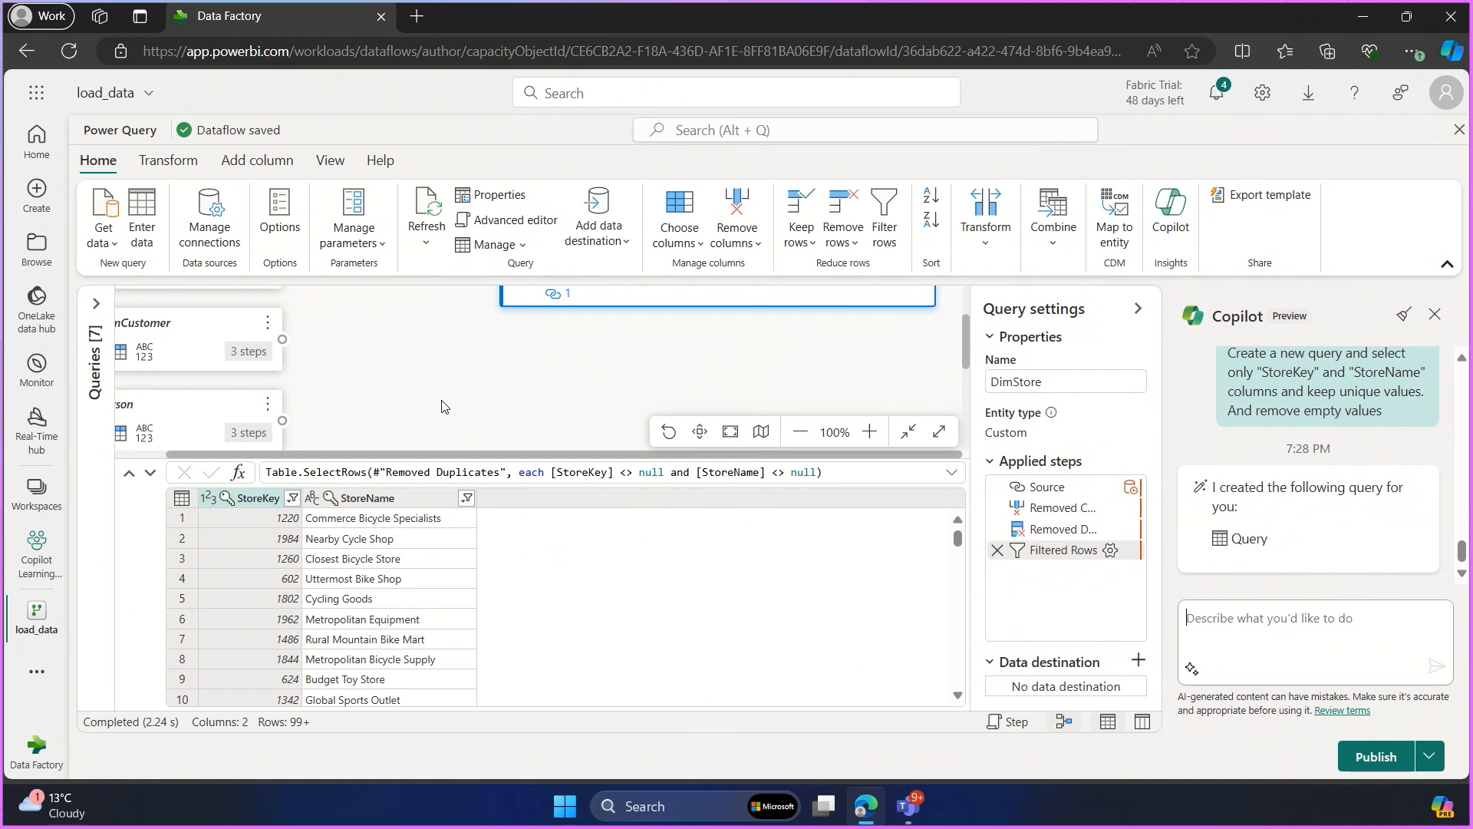
scroll(441, 402, "up", 2)
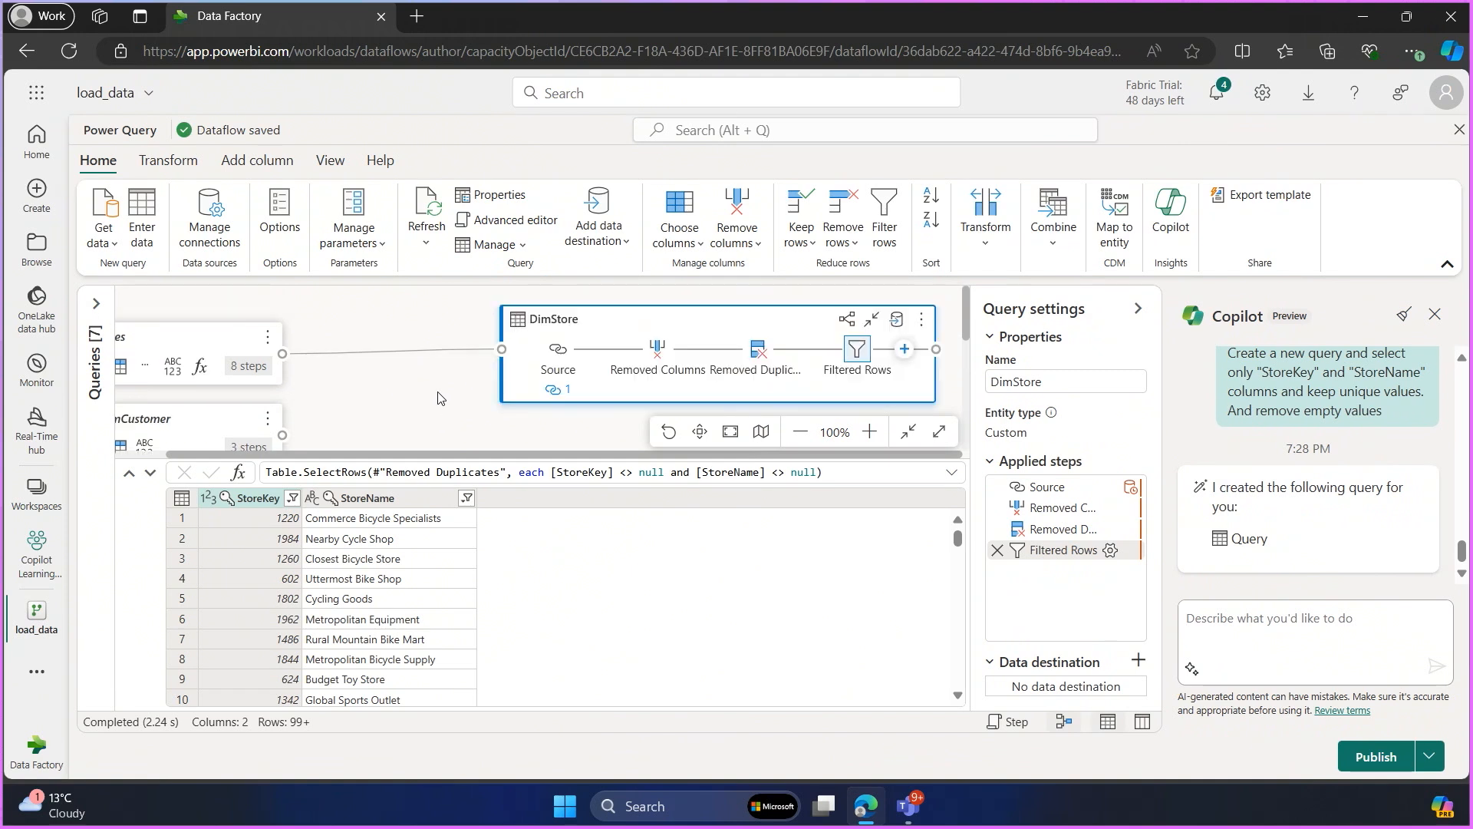
left_click(800, 431)
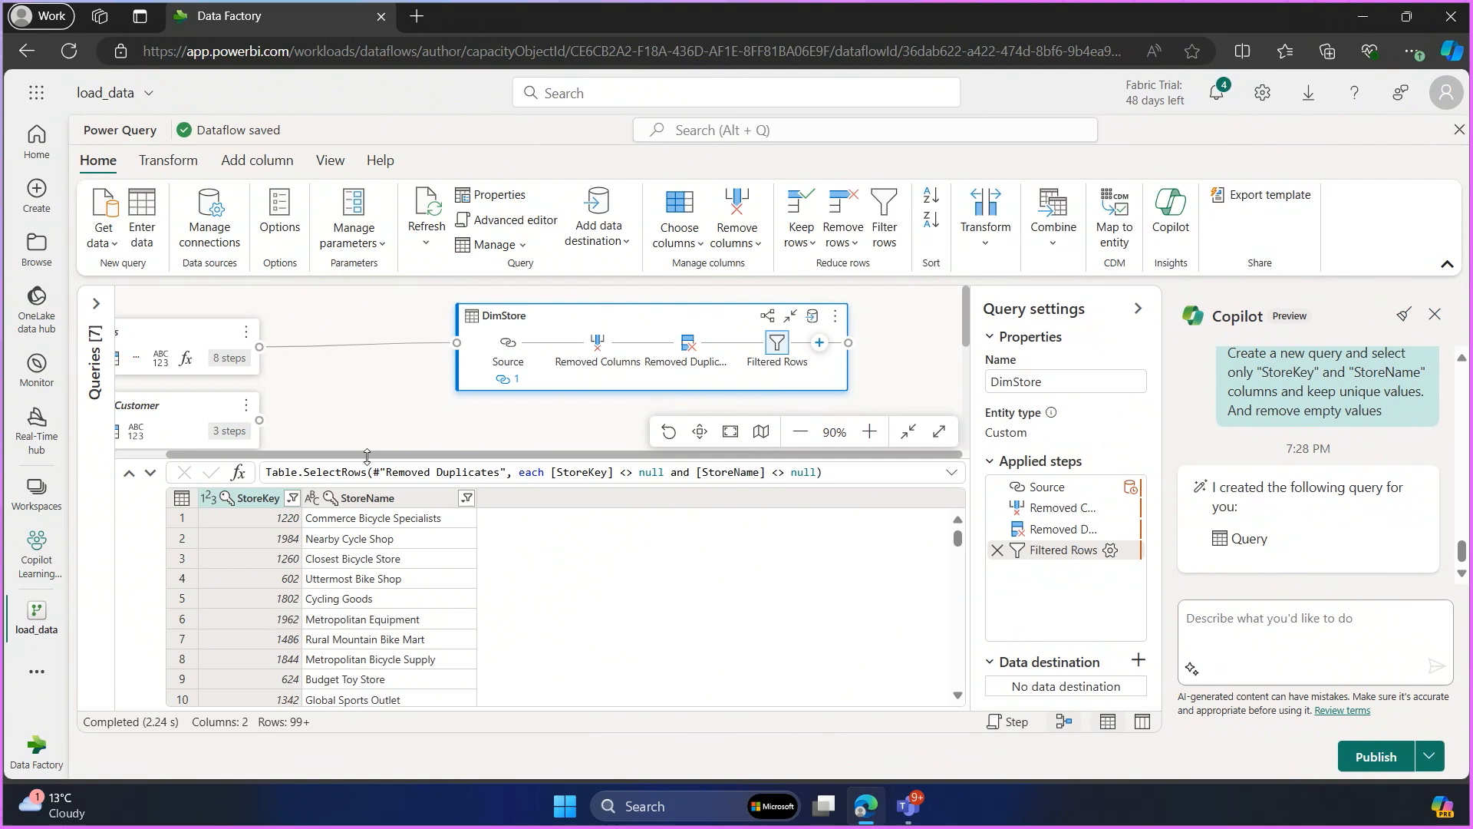
left_click_drag(335, 459, 337, 589)
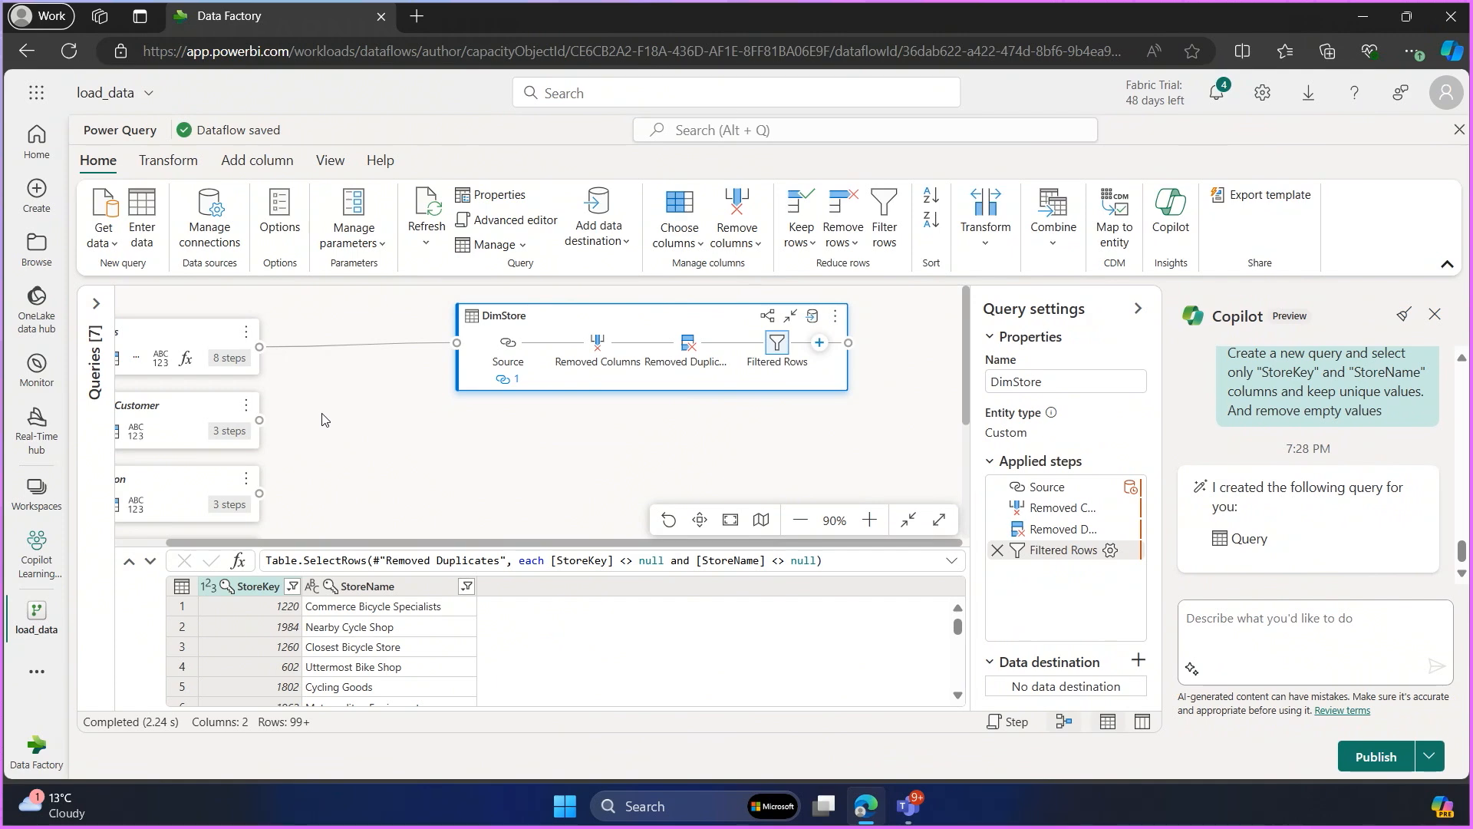
left_click(141, 221)
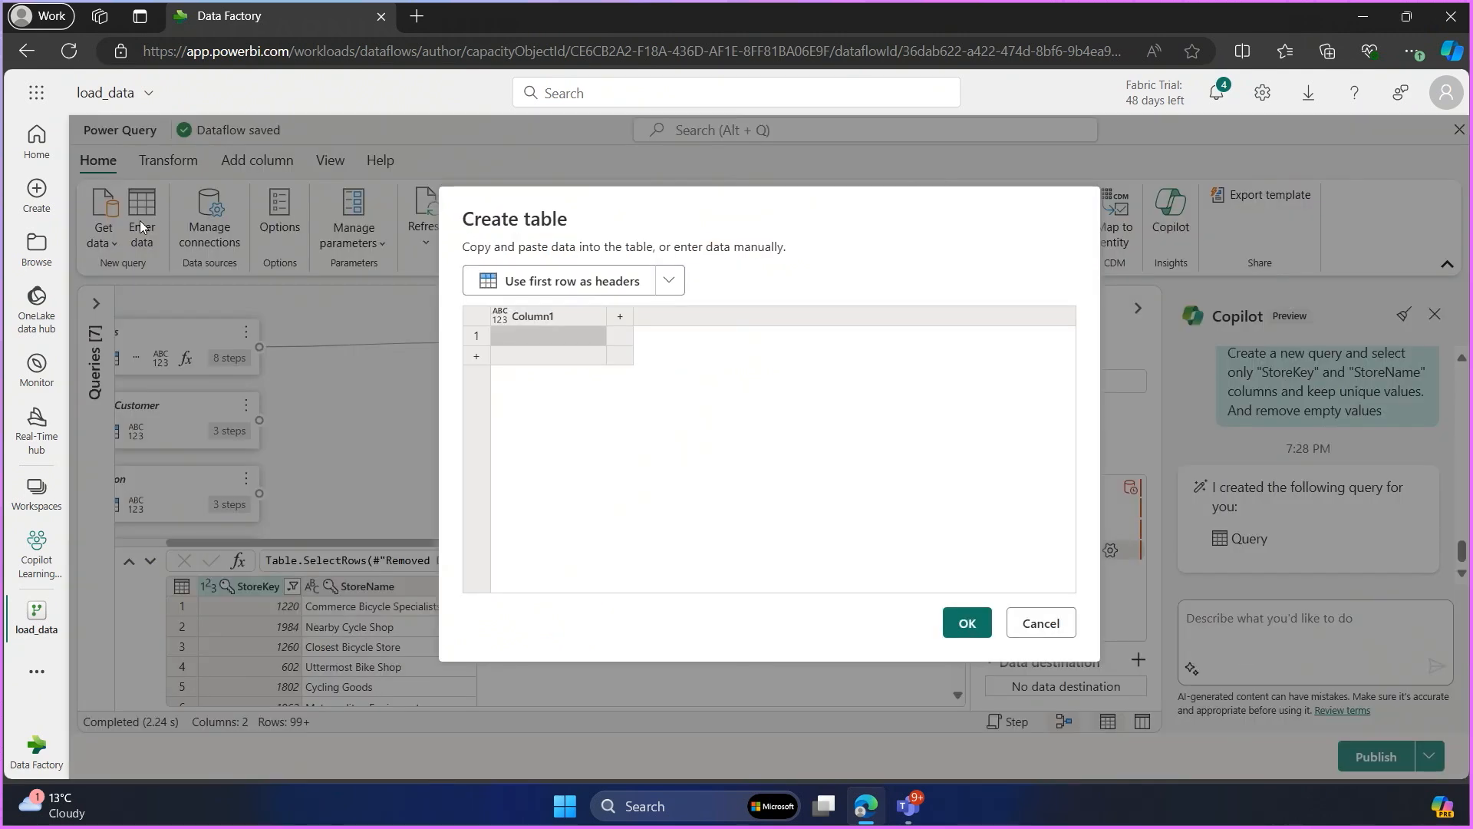
double_click(542, 316)
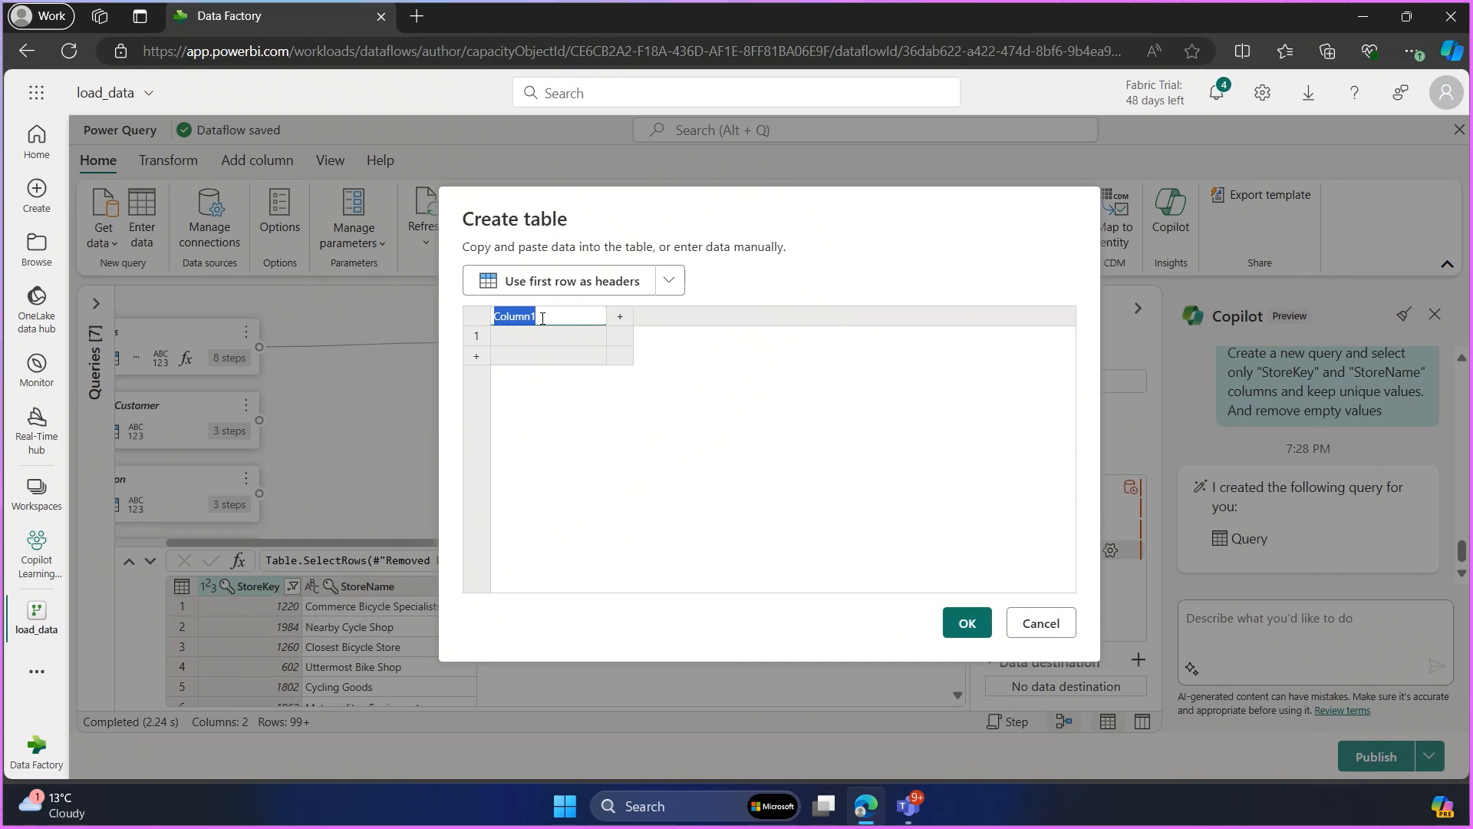
type("DateKey")
left_click(817, 372)
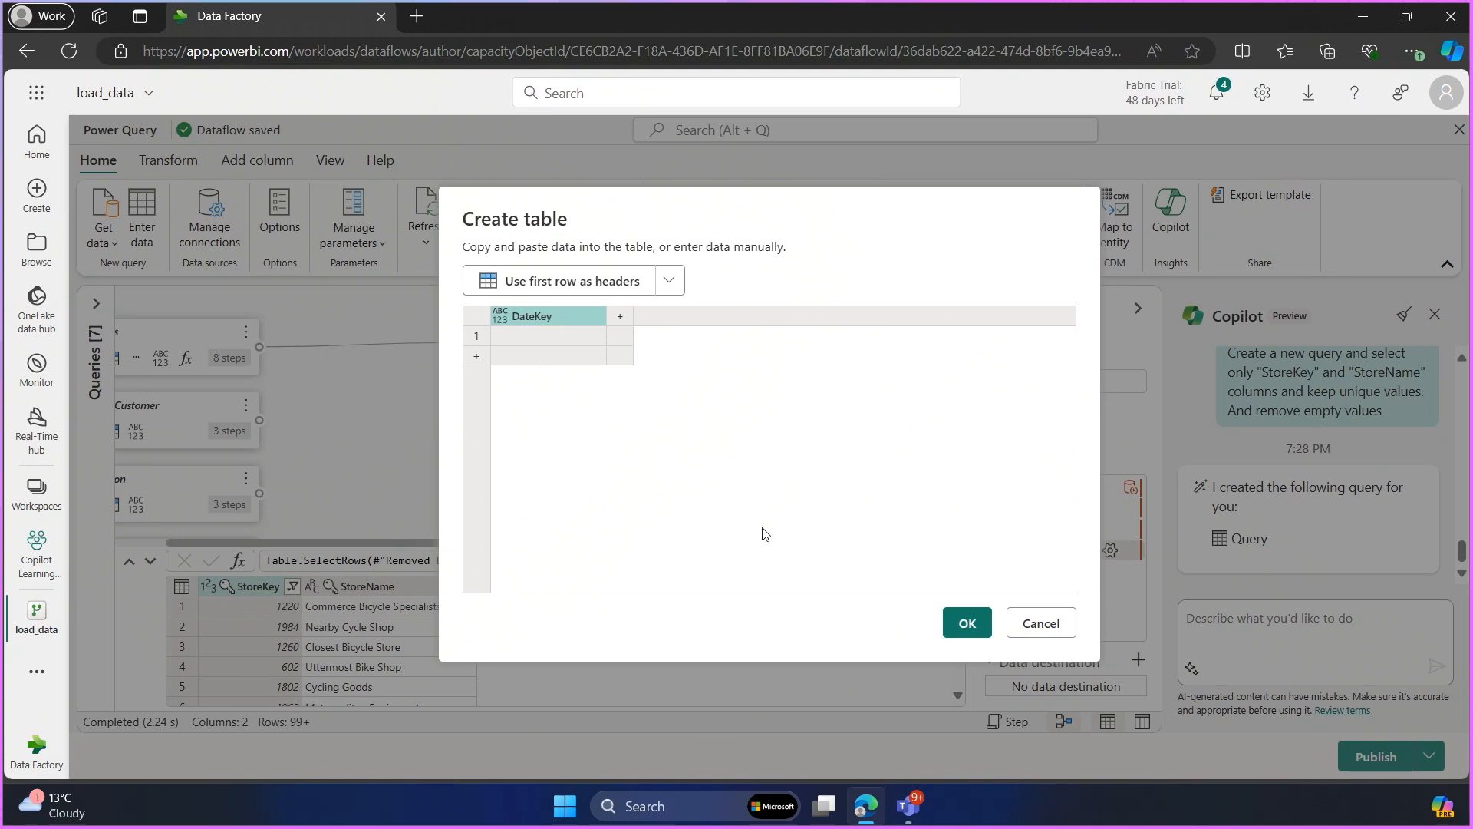
left_click(967, 623)
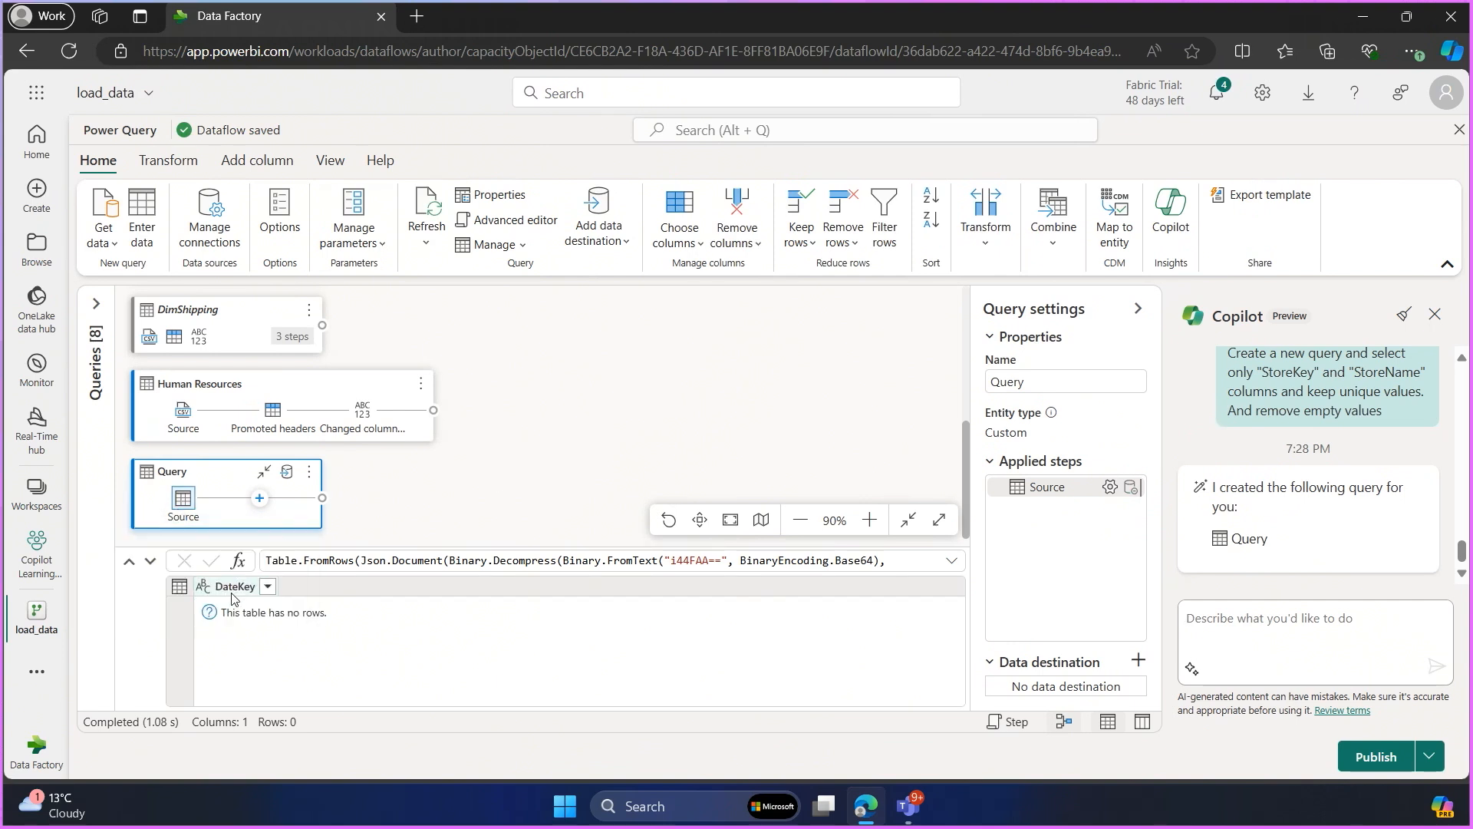
Rename the new query holding the DateKey column as DimDate.
double_click(1031, 382)
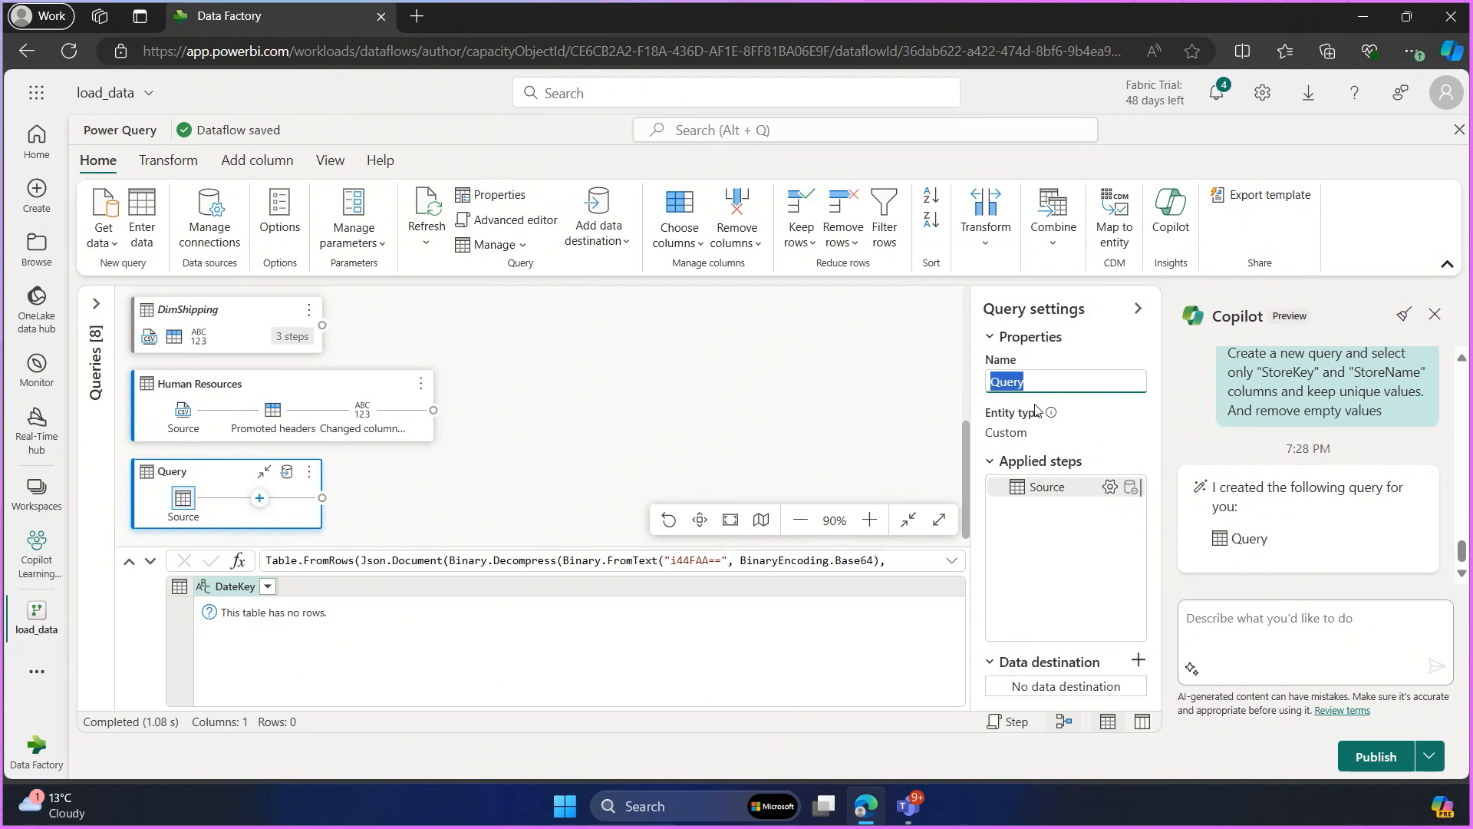
type("DimDate")
left_click(1073, 351)
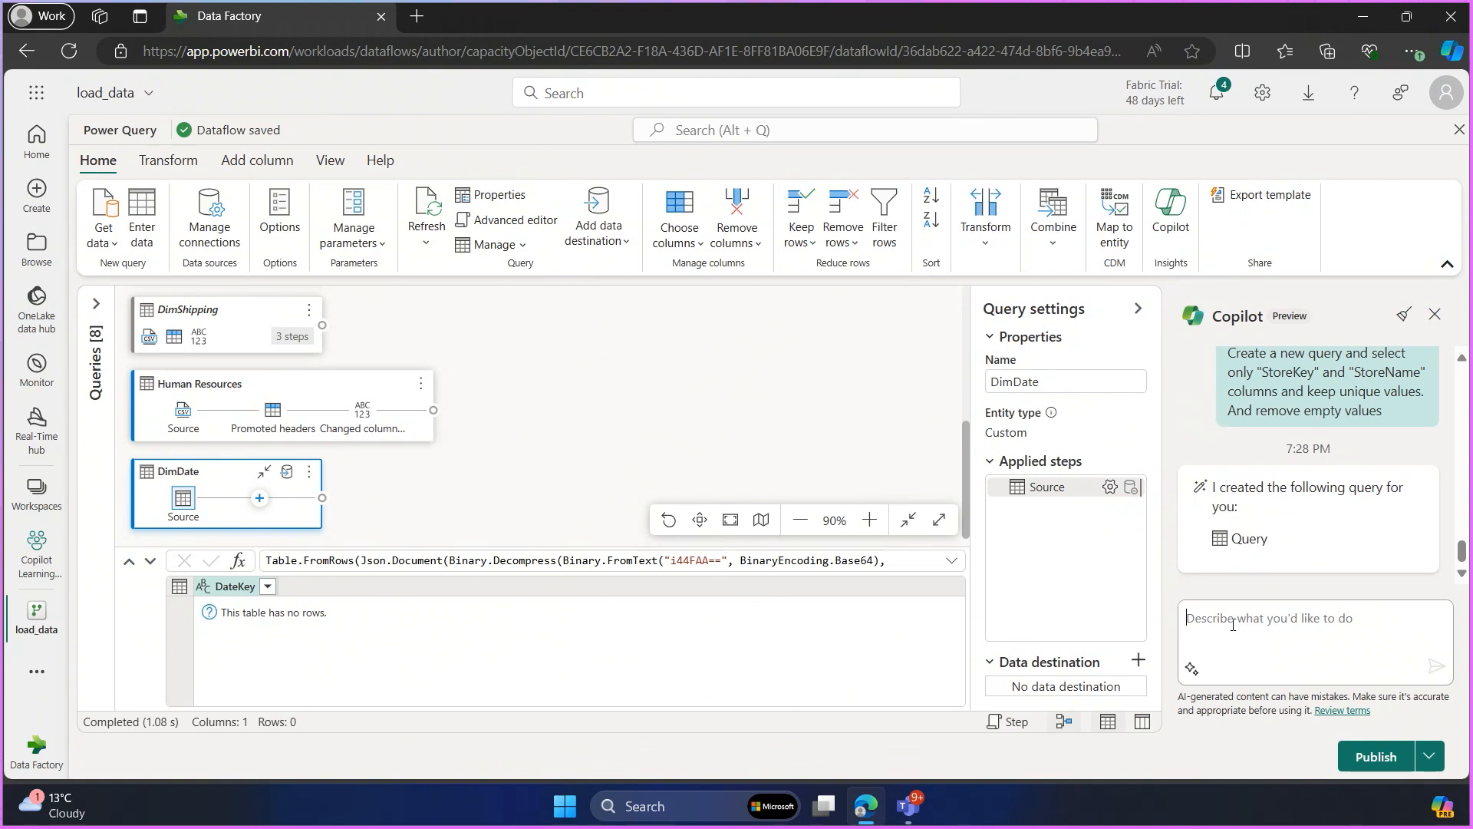
Ask Copilot to add a step to the query that adds date values to the "DateKey" column starting from 1/1/2012 to 12/31/2013.
type("Add a step to the query to add date values to the \"DateKey\" column starting from 1/1/2012 to 12/31/2013")
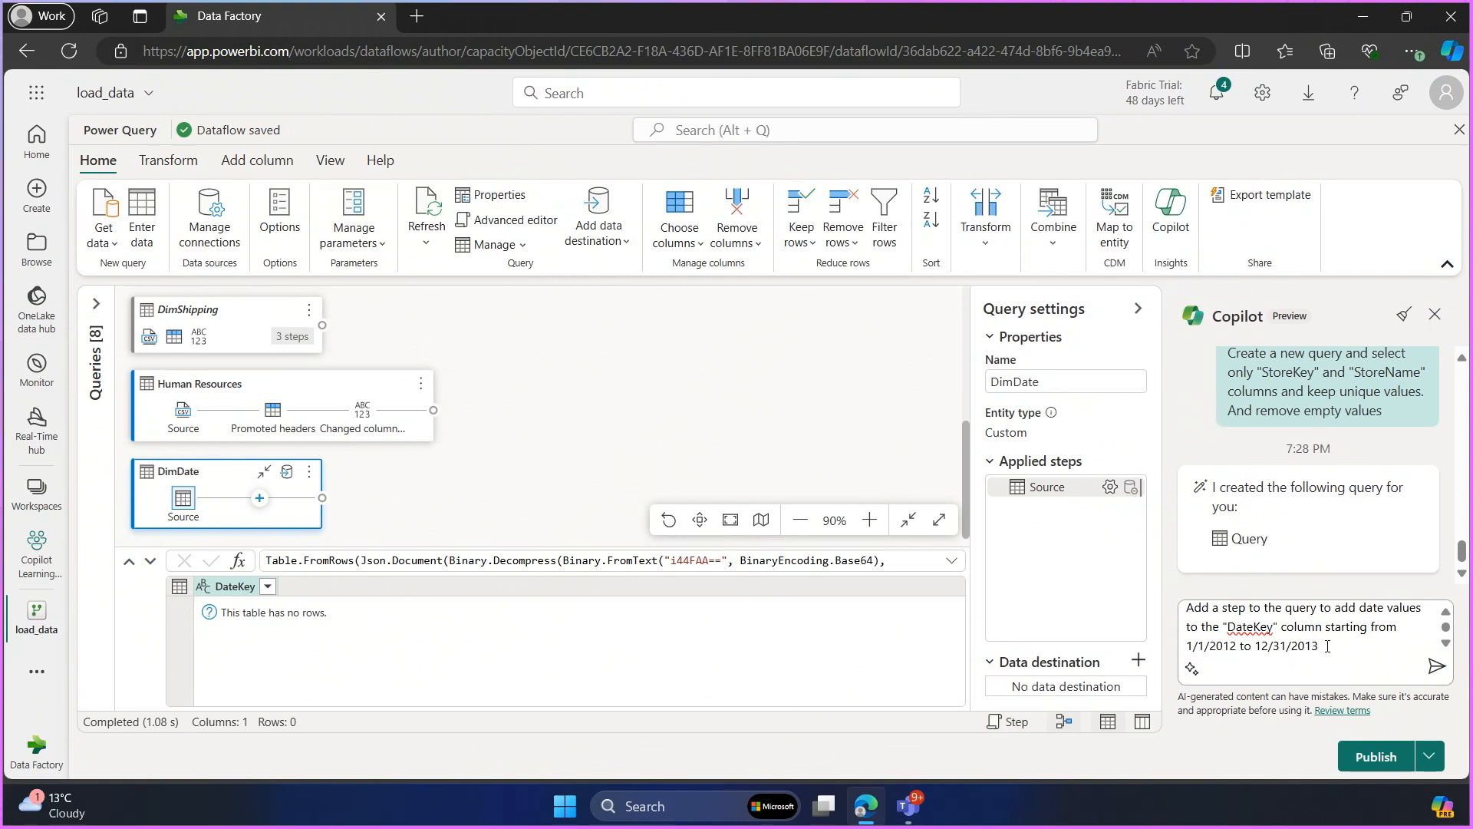
key("Return")
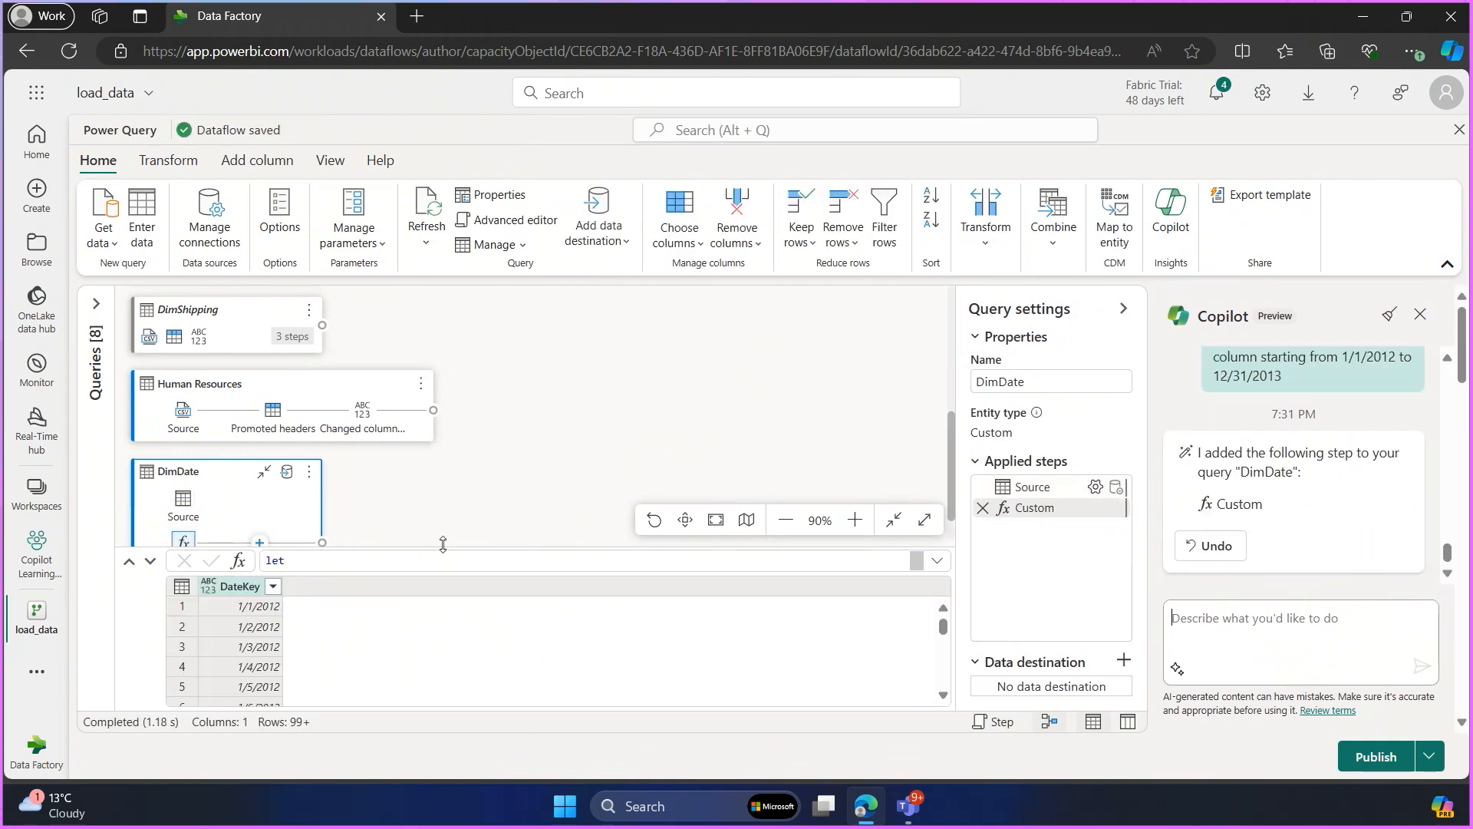
left_click_drag(442, 509, 442, 375)
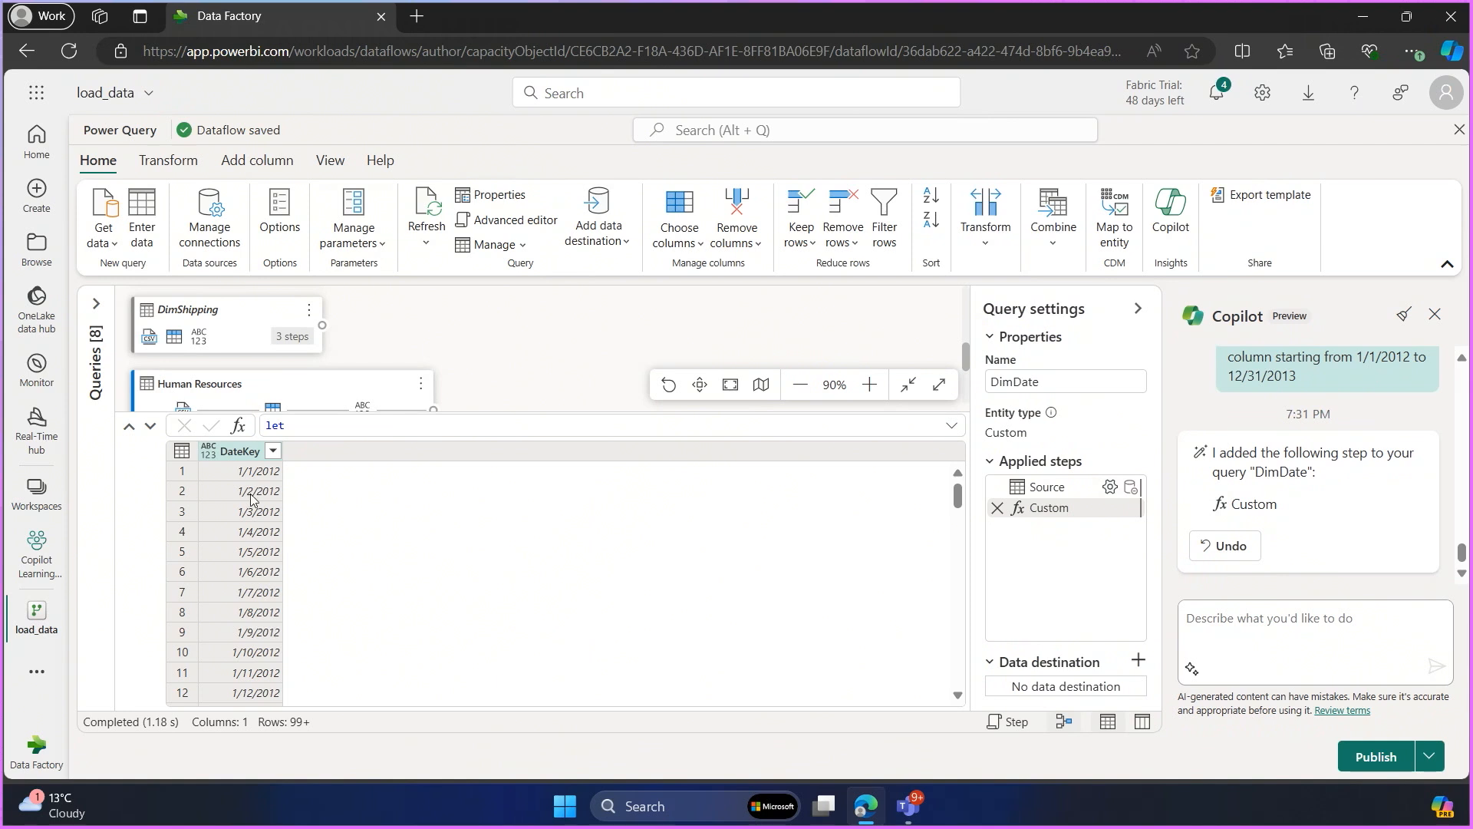
scroll(256, 583, "down", 2)
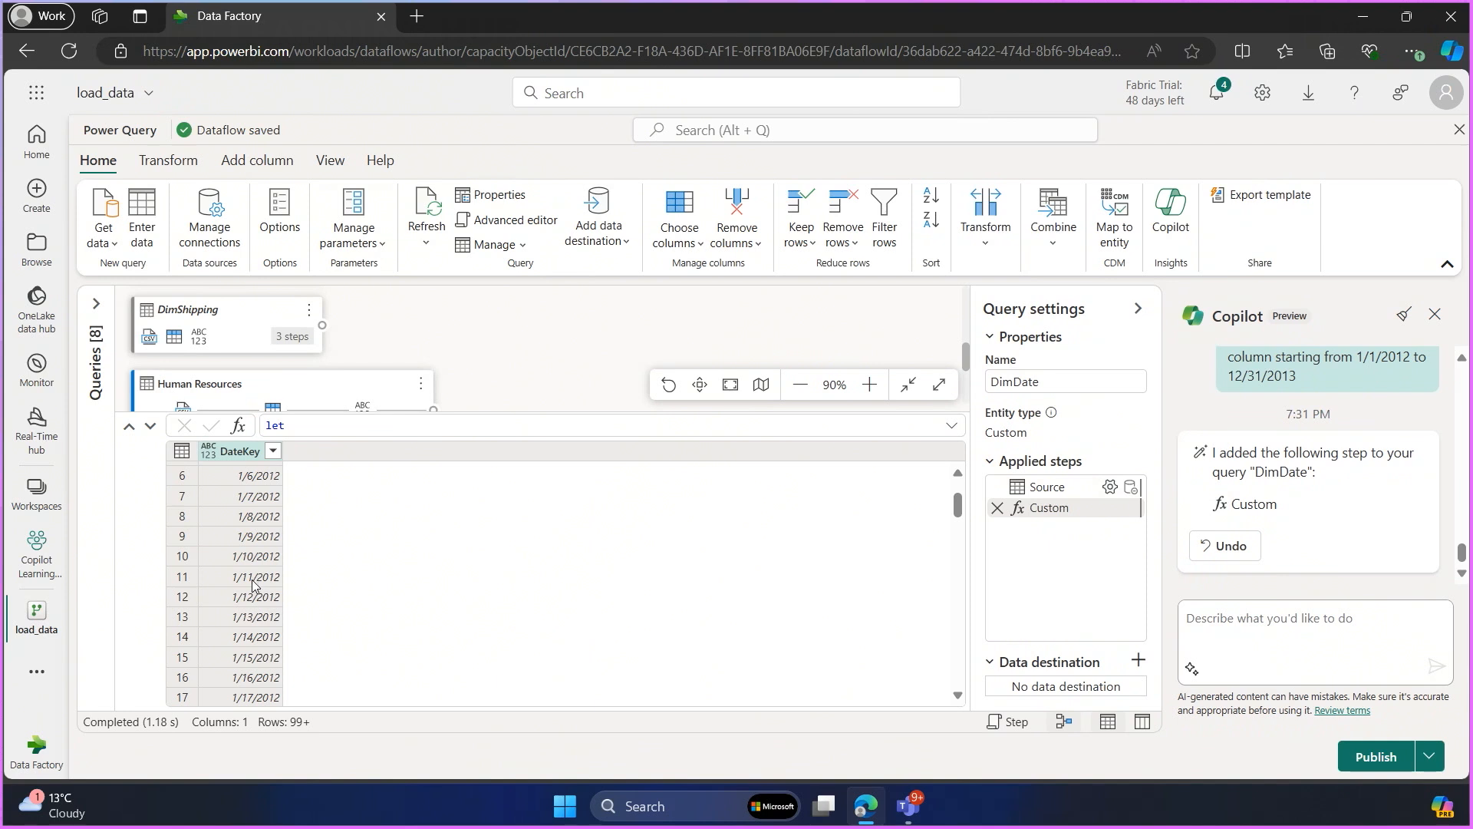
scroll(253, 585, "up", 2)
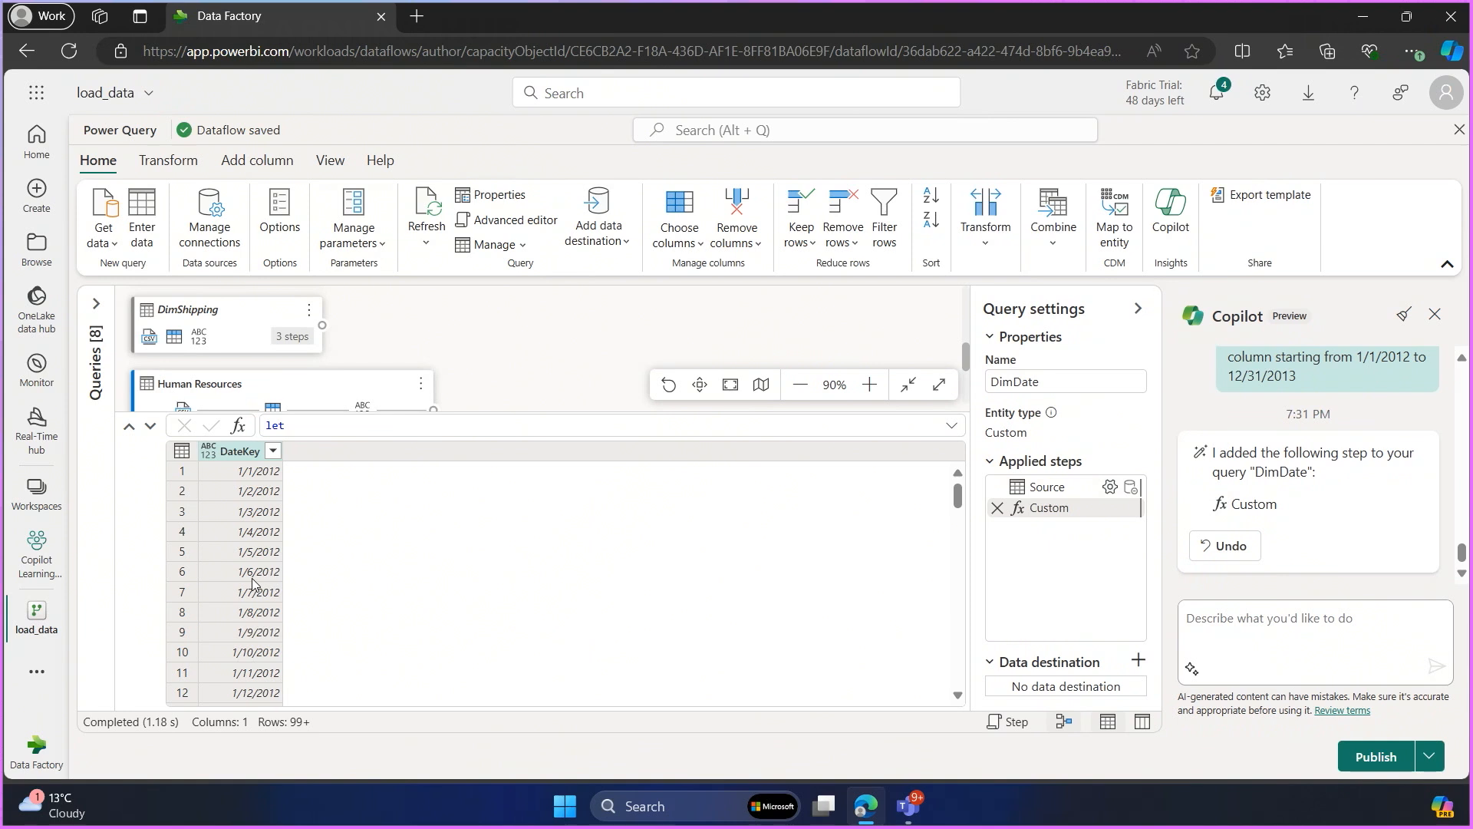
Change the DateKey column's data type to Date and rename the column as Date.
right_click(226, 458)
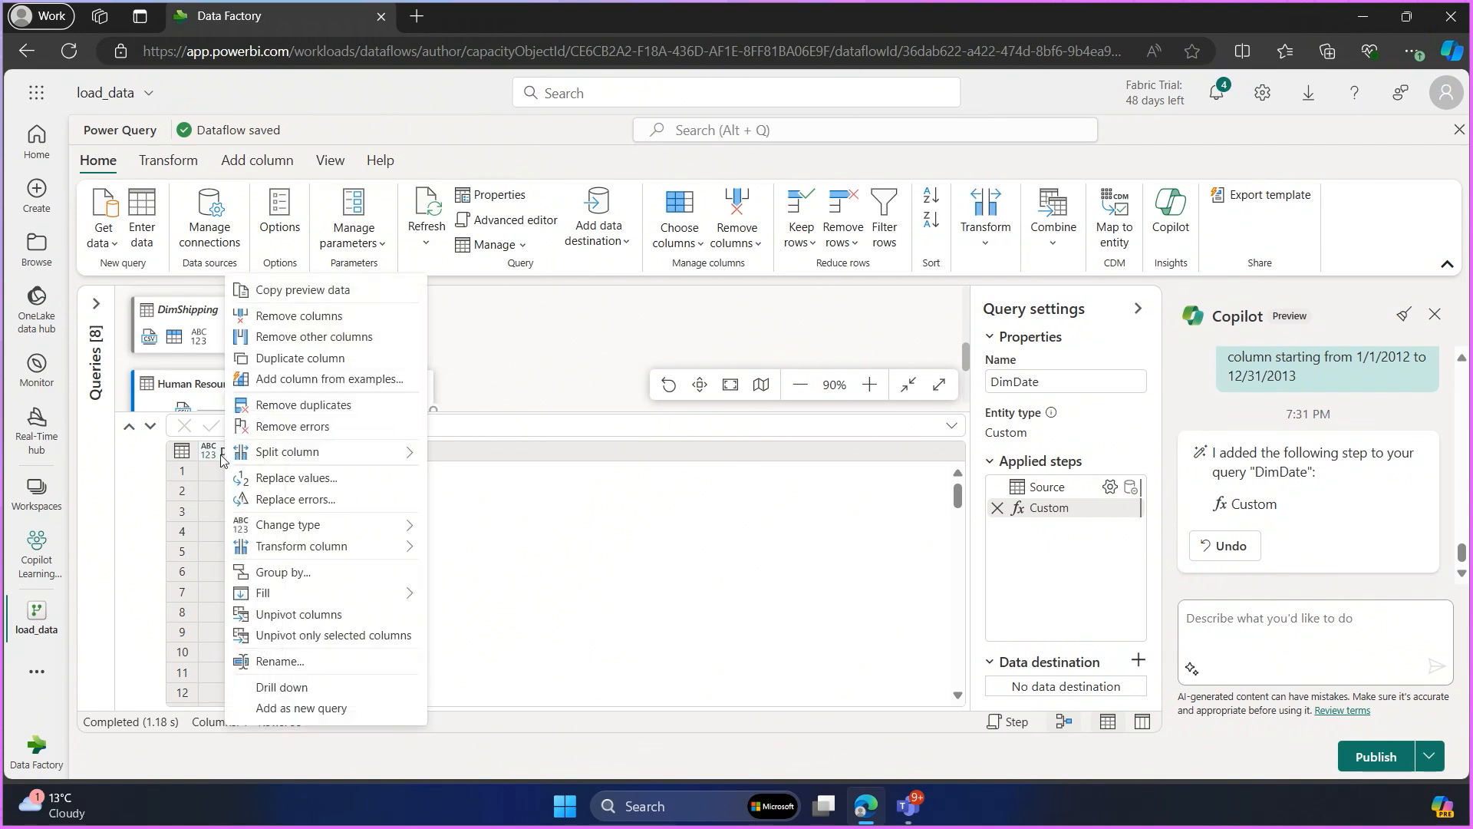
mouse_move(363, 528)
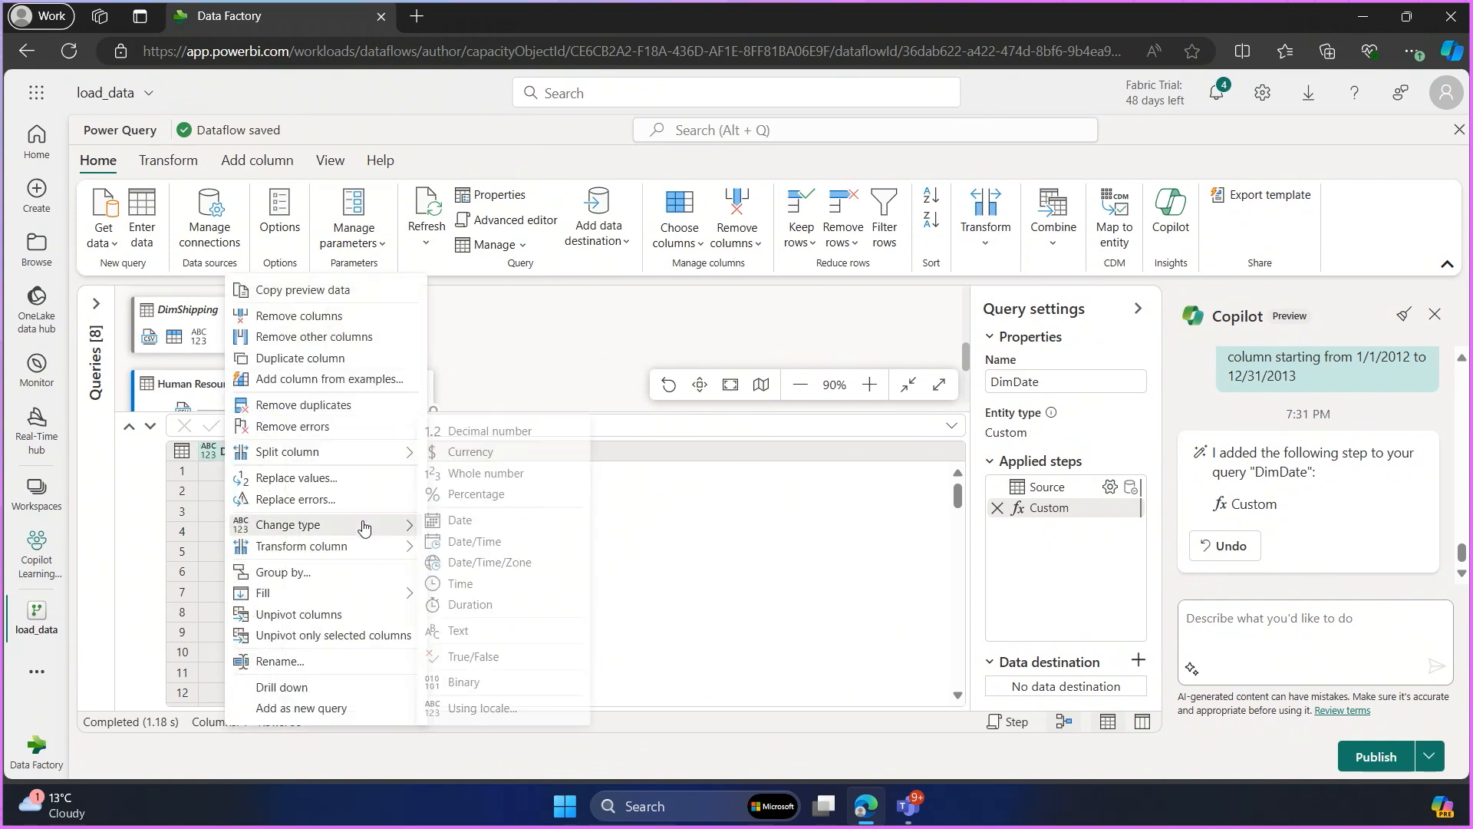
left_click(468, 521)
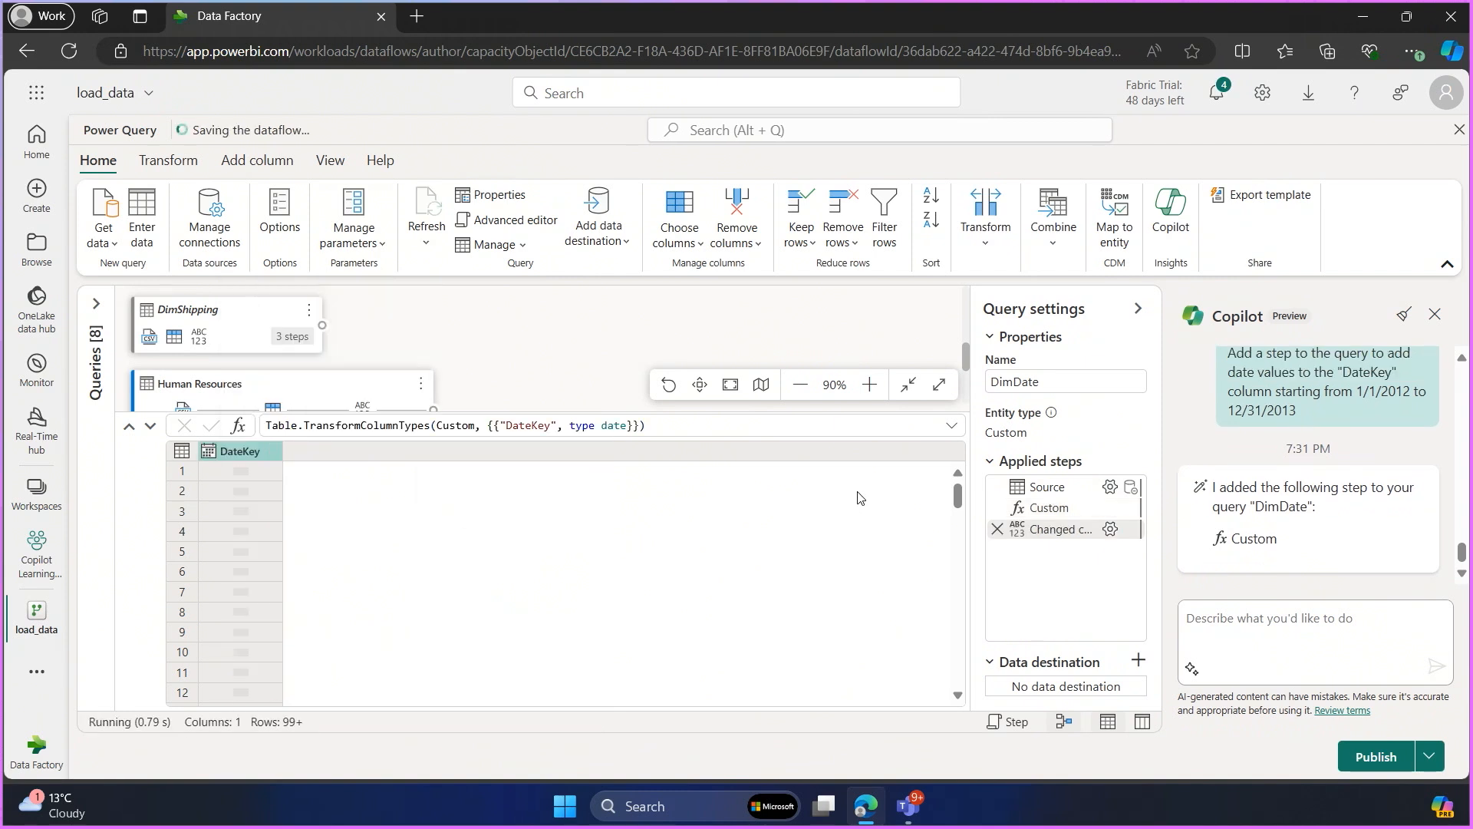
right_click(237, 451)
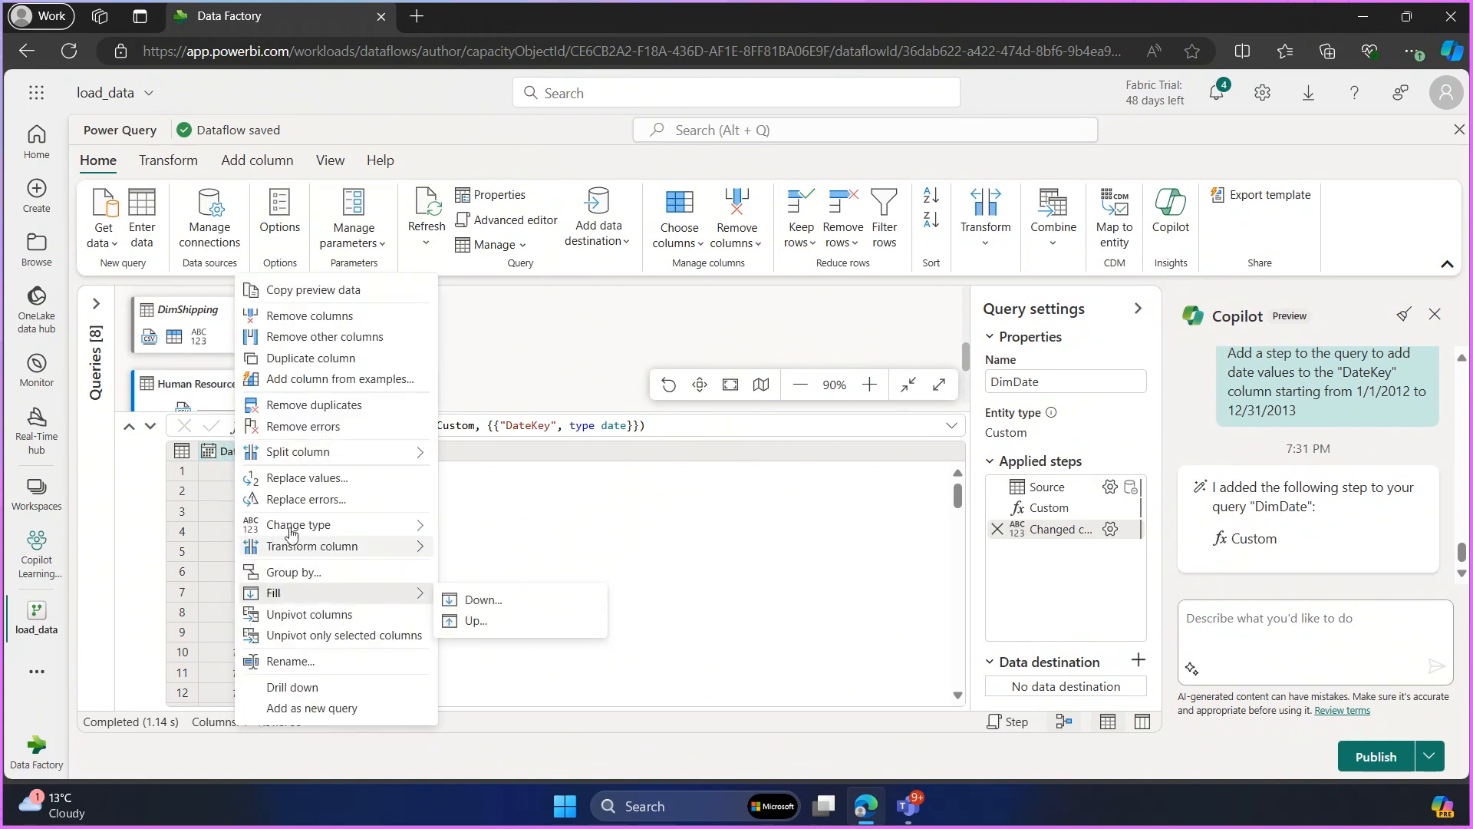
left_click(292, 662)
type("Date")
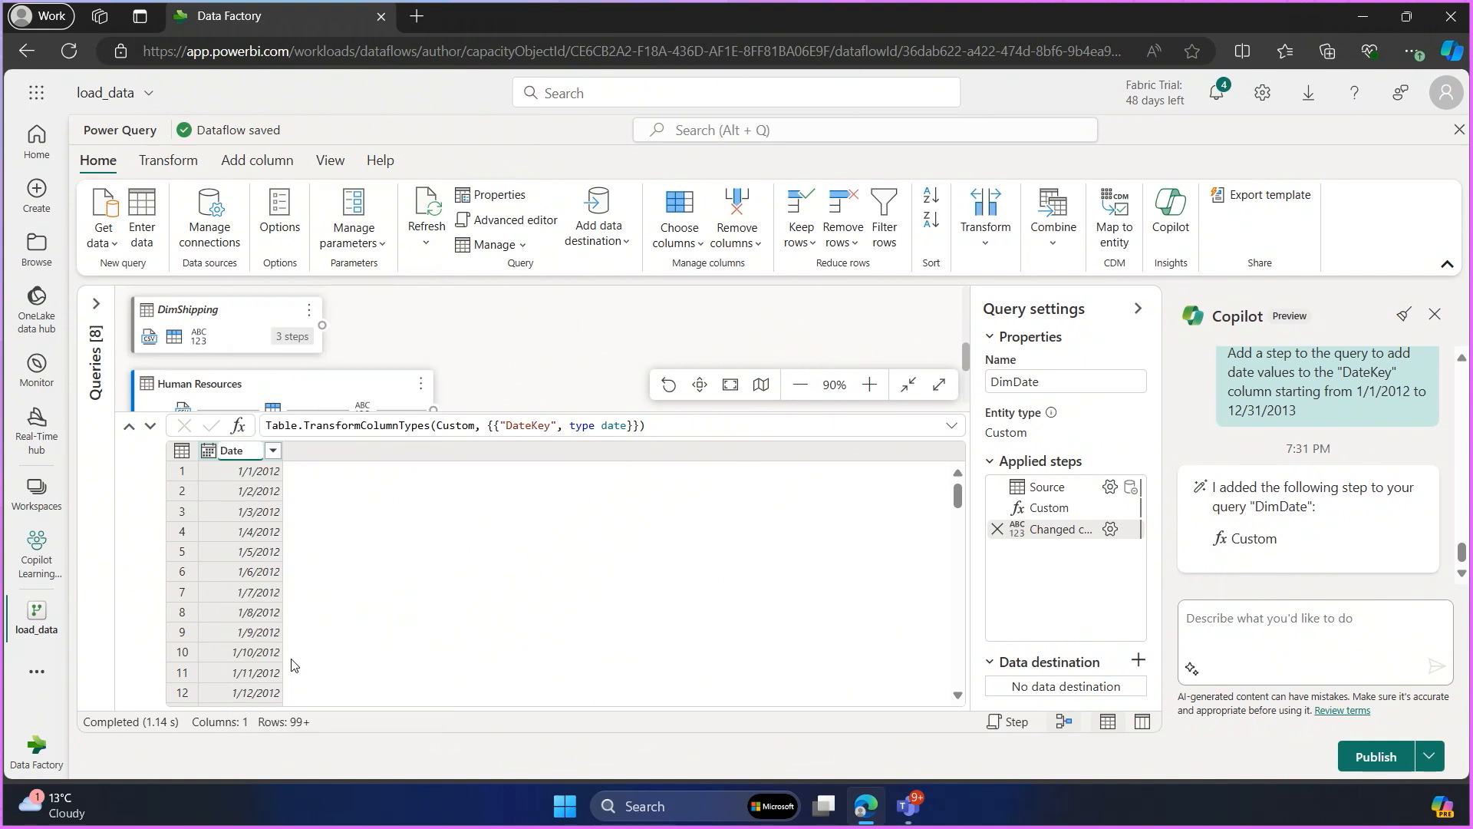
left_click(514, 601)
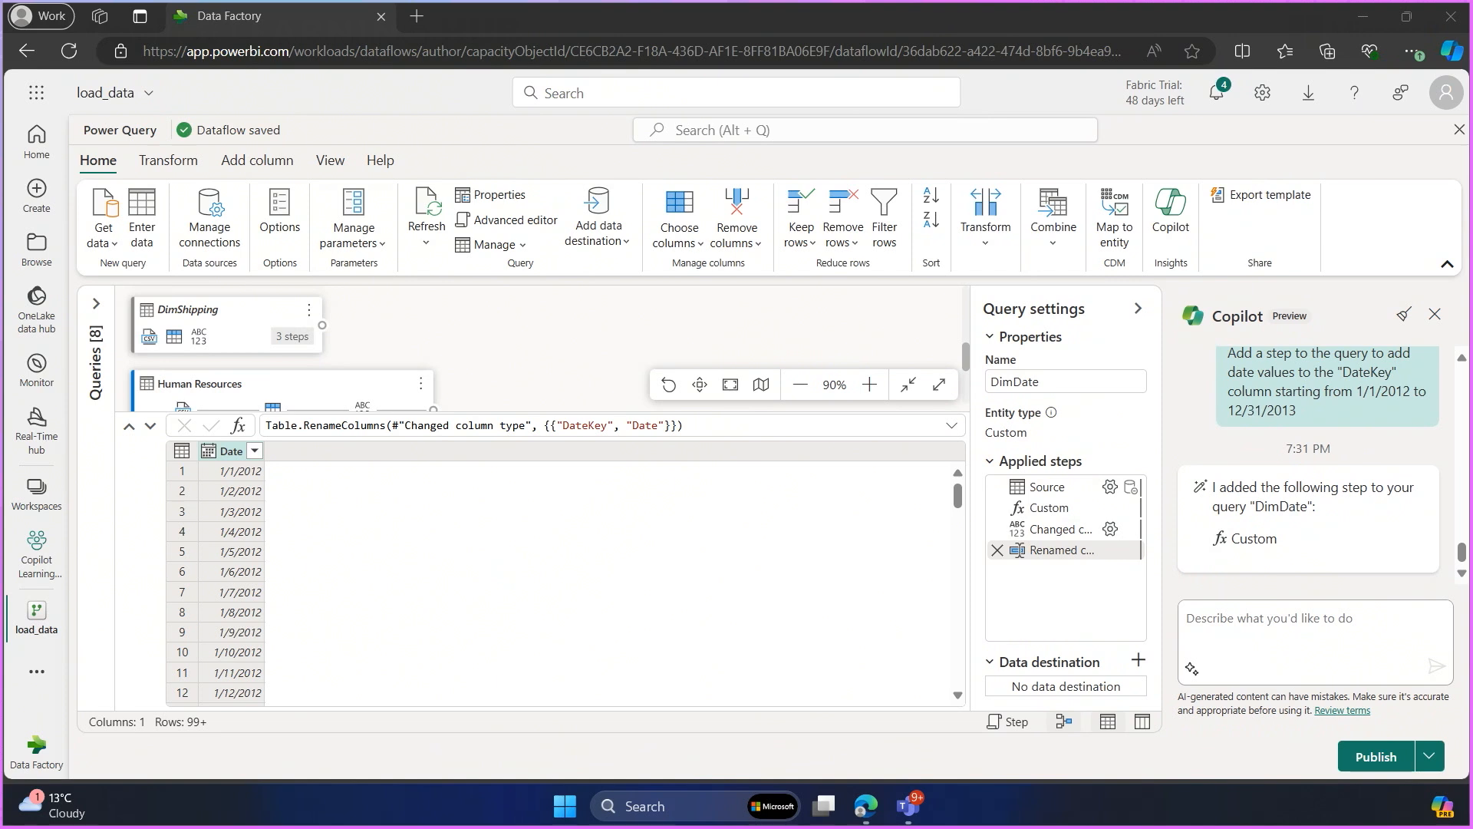
Ask Copilot to add new columns "Day", "Month" and "Year" to the DimDate query.
left_click(1275, 629)
type("Add new columns \"Day\", \"Month\" and \"Year")
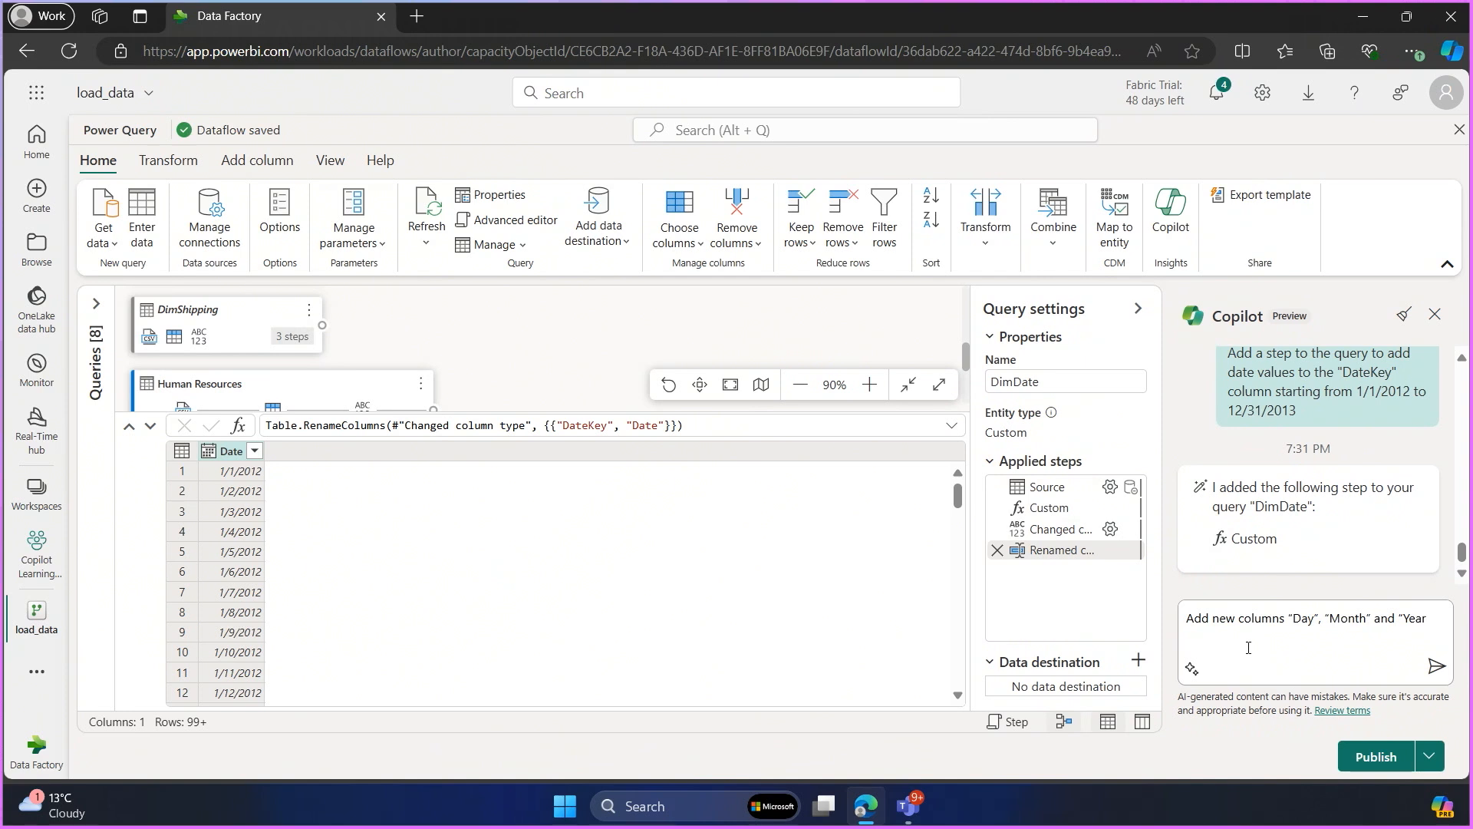
key("Return")
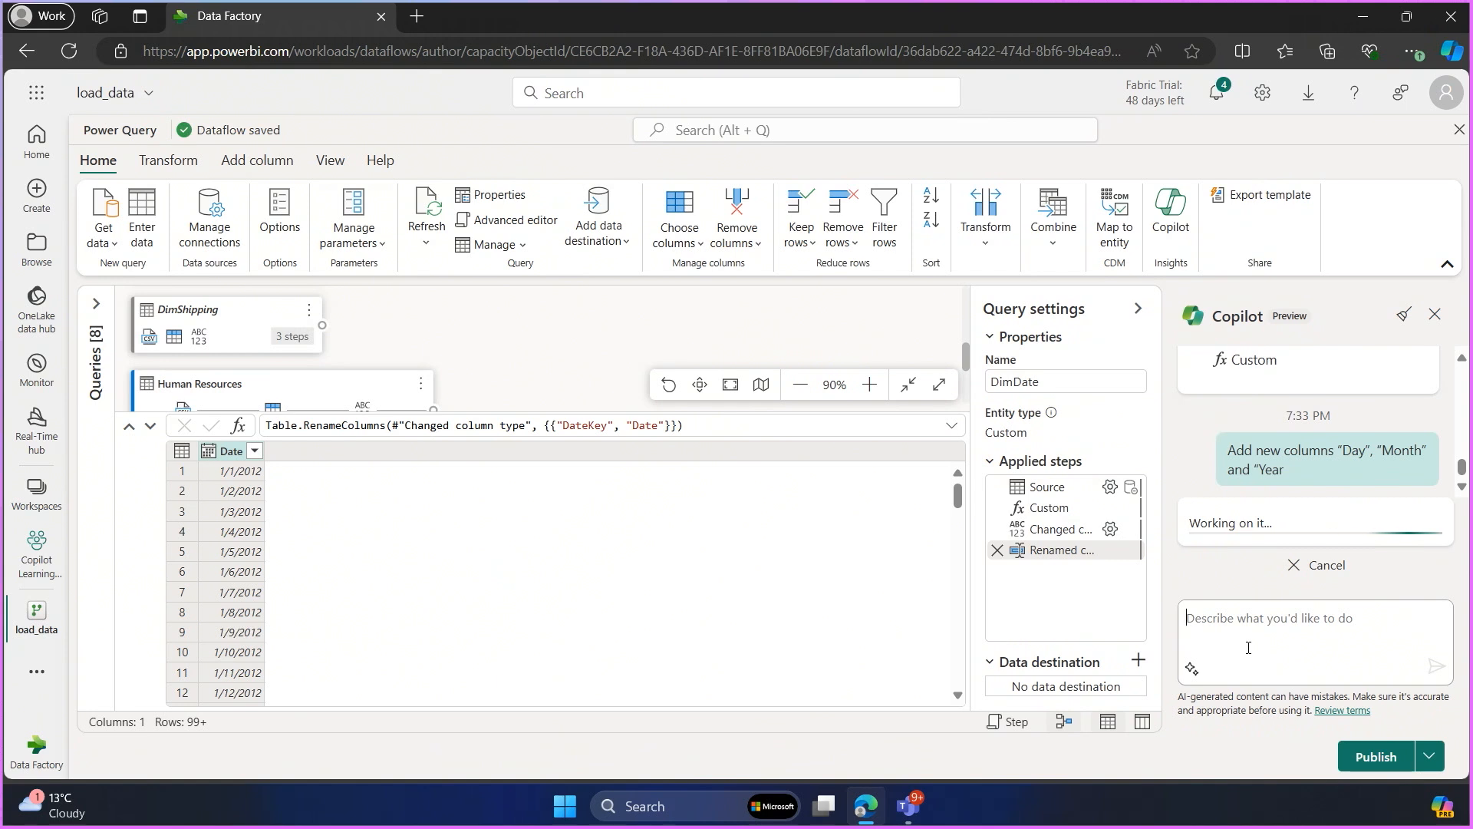
left_click(1247, 647)
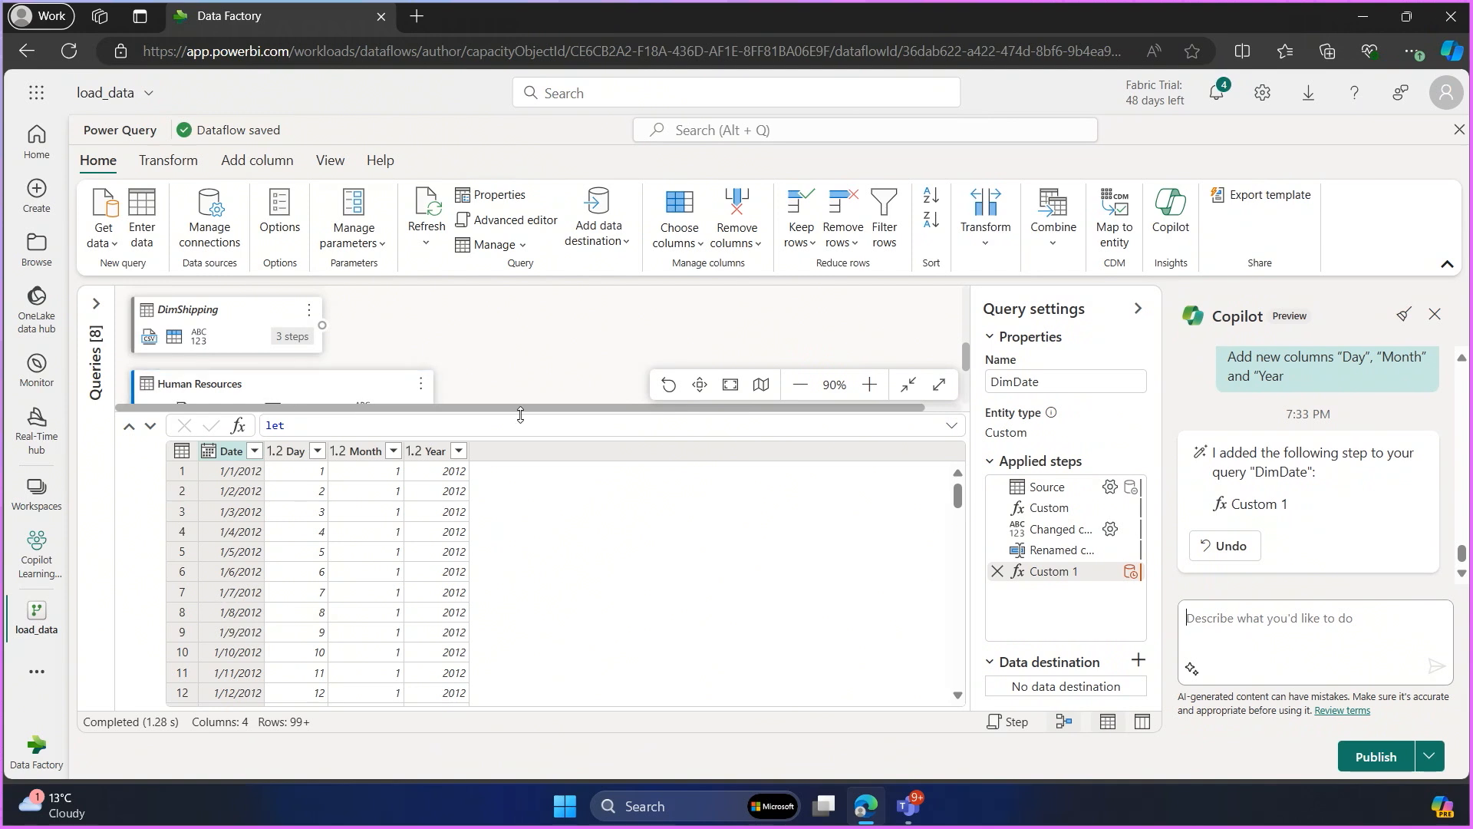
left_click_drag(522, 408, 522, 479)
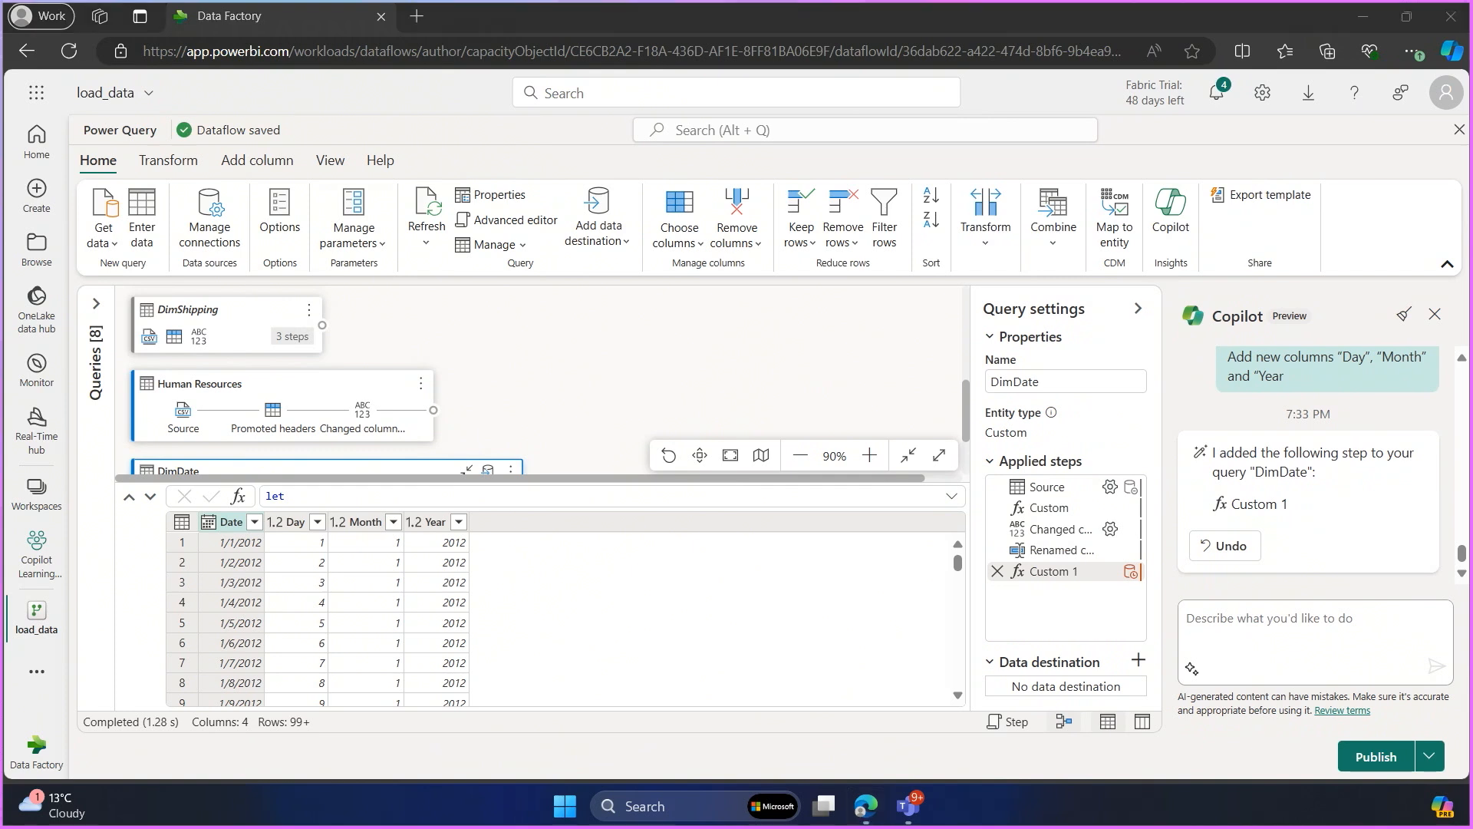
Ask Copilot to add a "Fiscal Year" column combining "FY" with the year's last 2 digits, adding 1 to "Year" when the month is 7 or greater.
left_click(1275, 653)
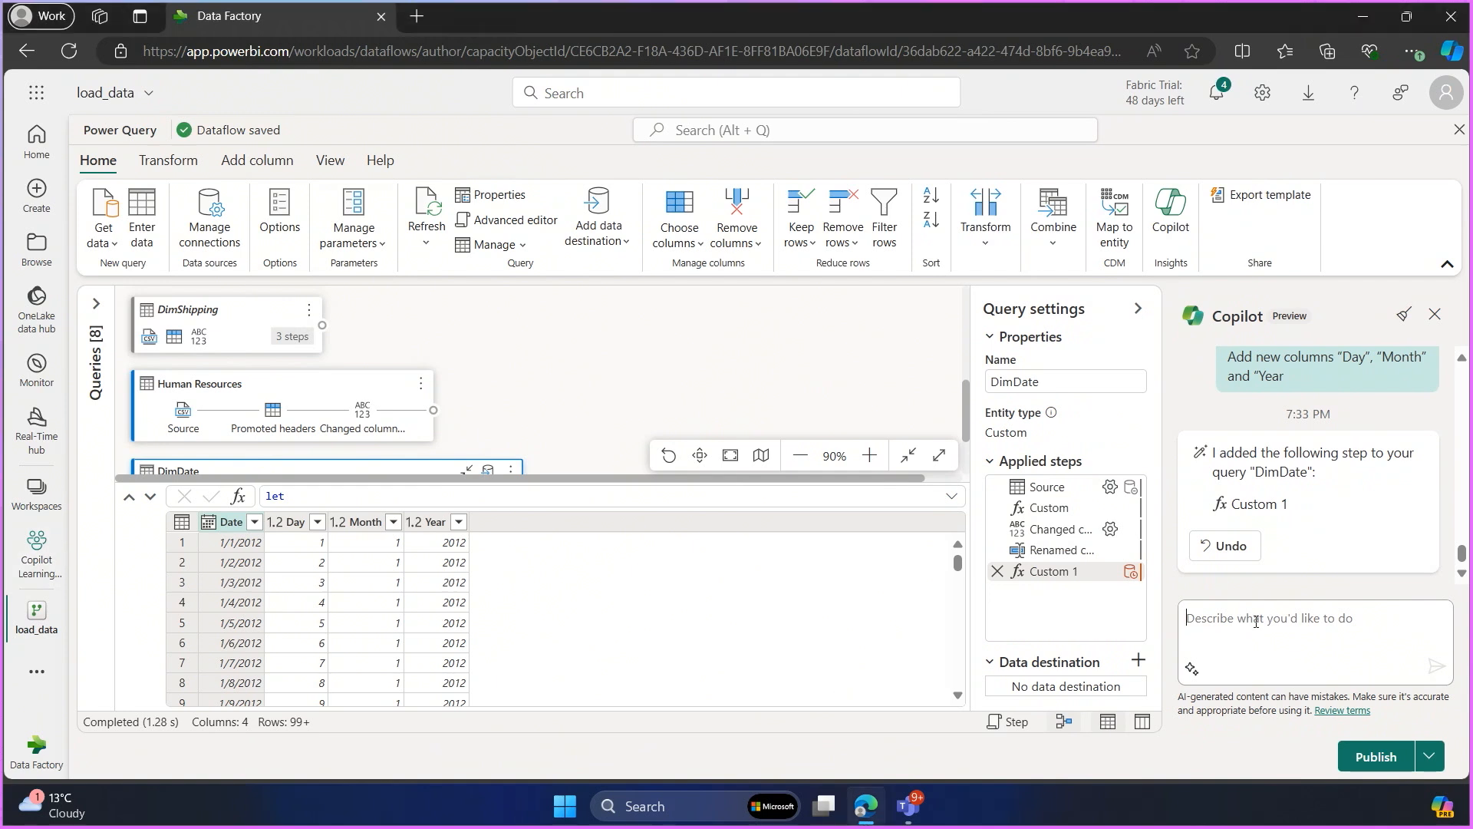
key("ctrl+v")
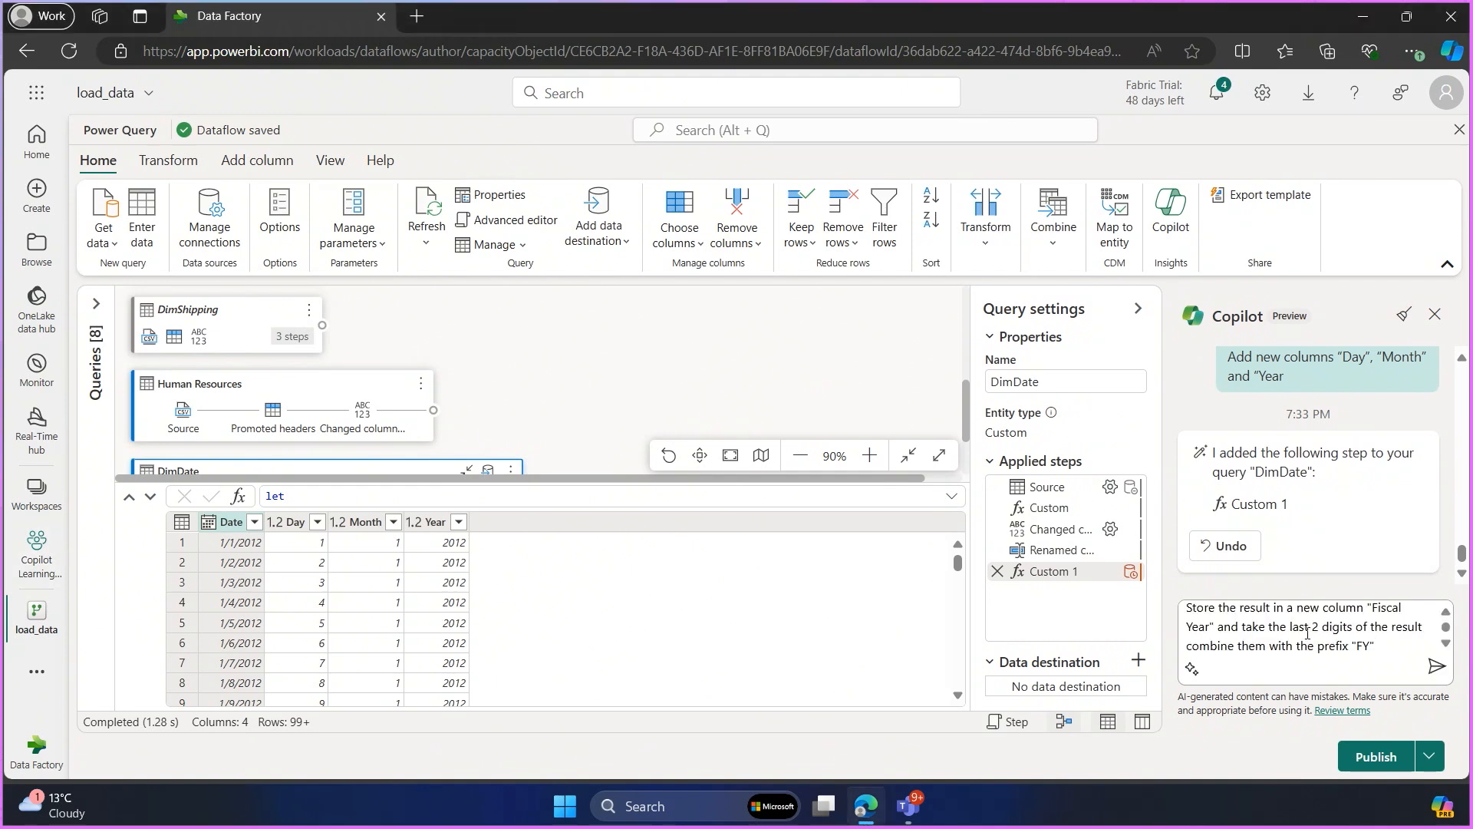
key("Return")
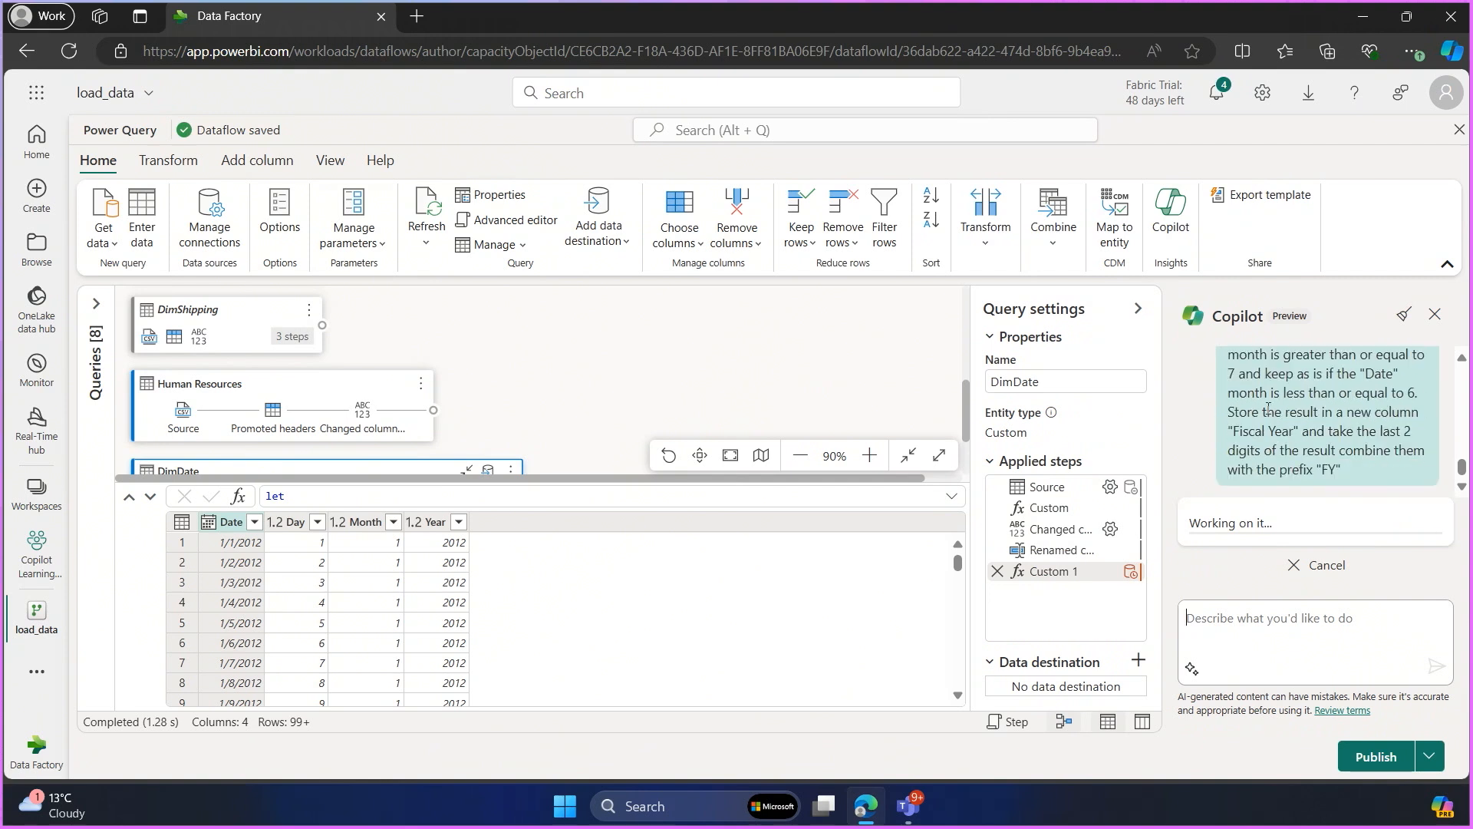
scroll(1268, 408, "up", 1)
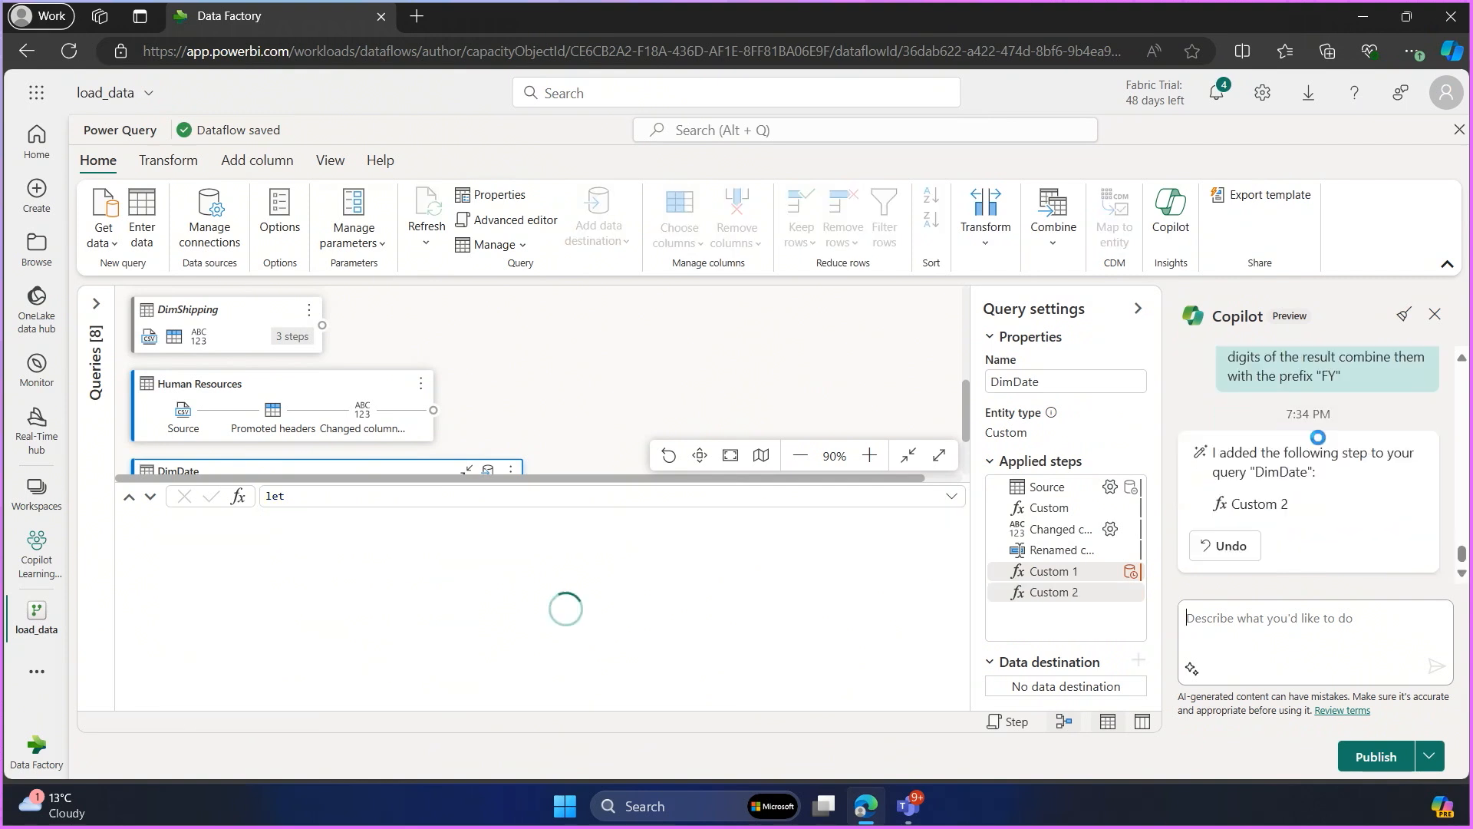
scroll(1259, 476, "up", 2)
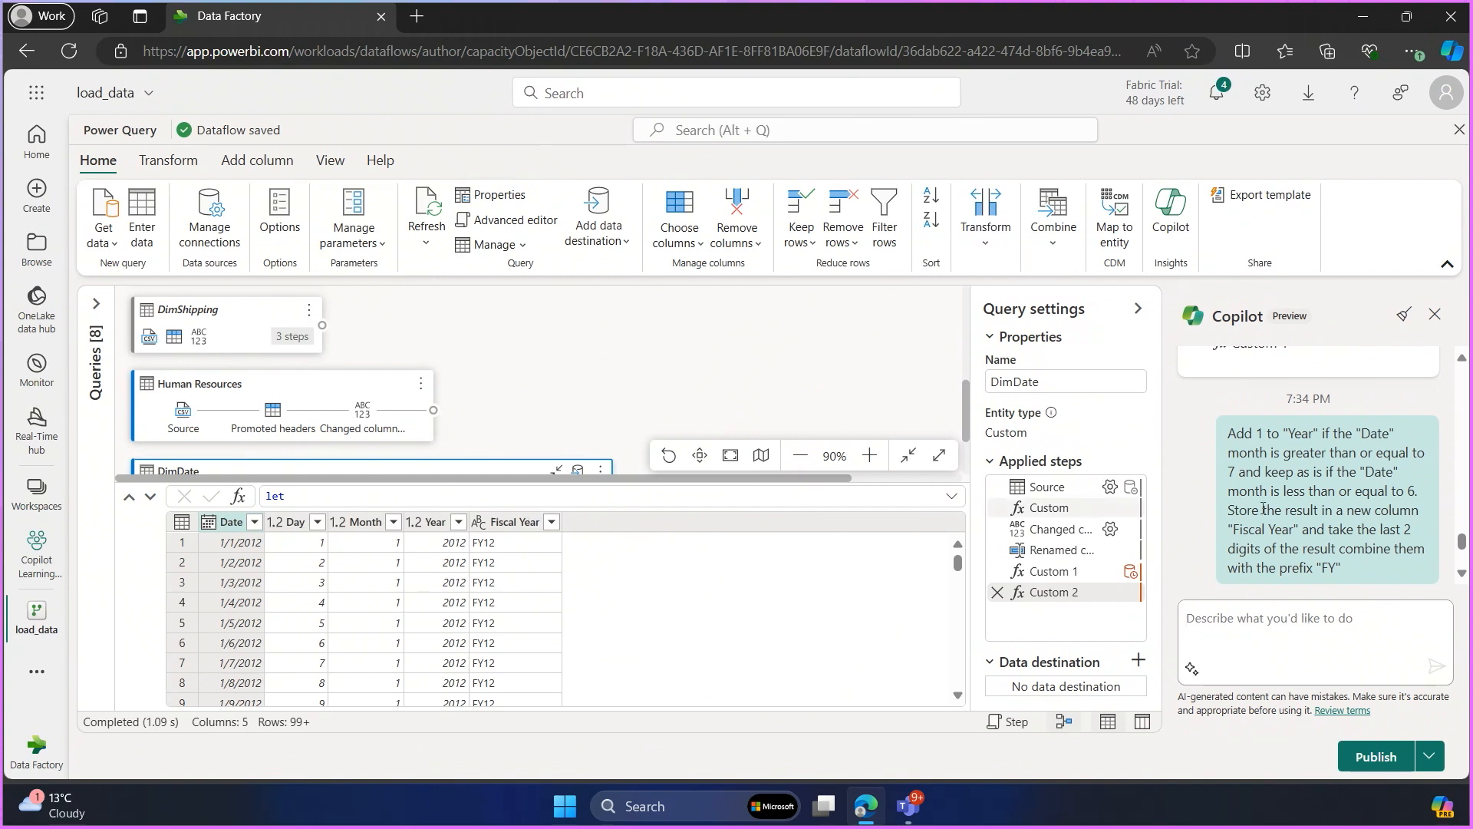
scroll(1280, 503, "down", 3)
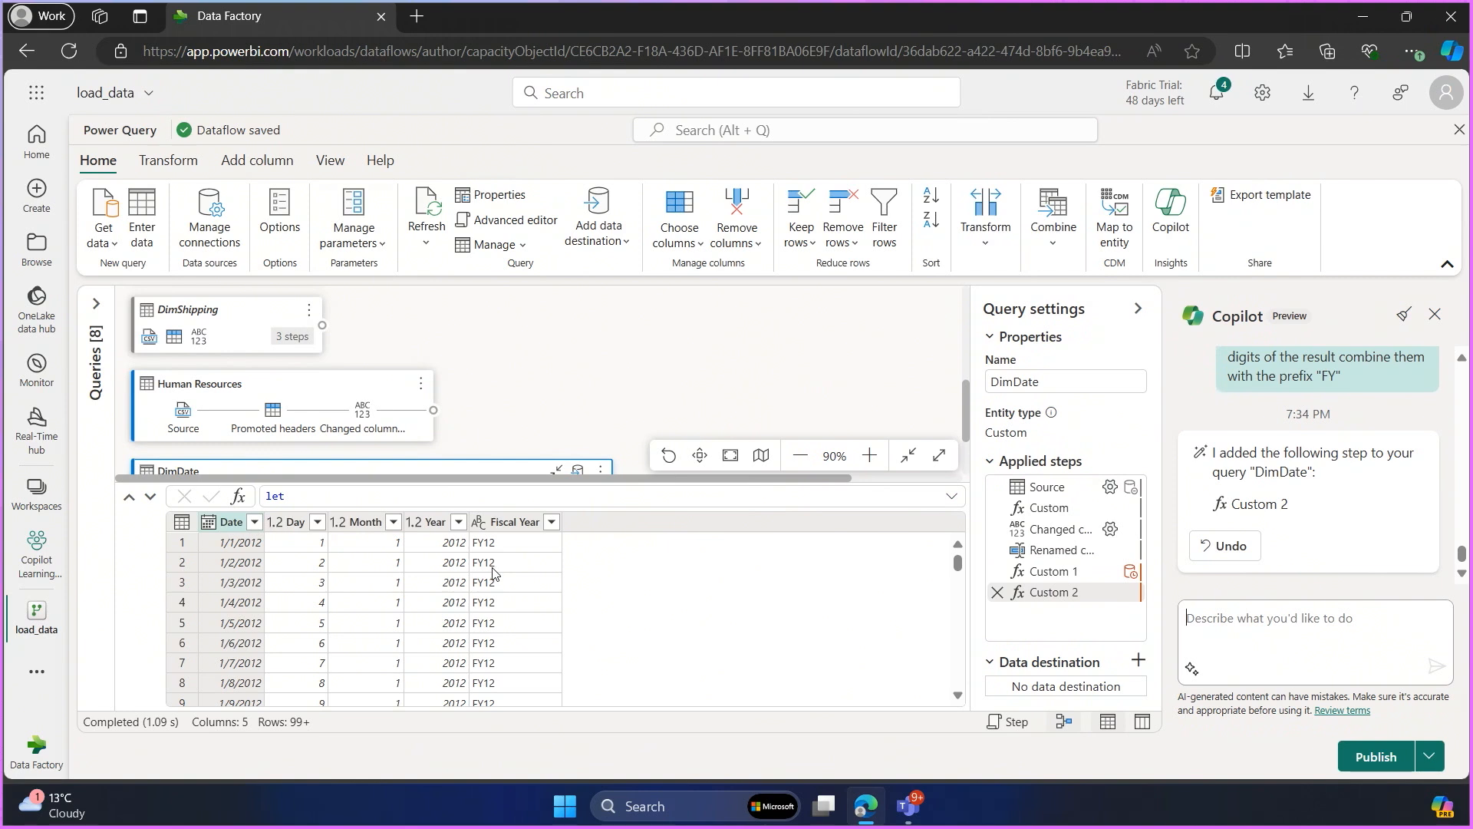
scroll(493, 575, "down", 15)
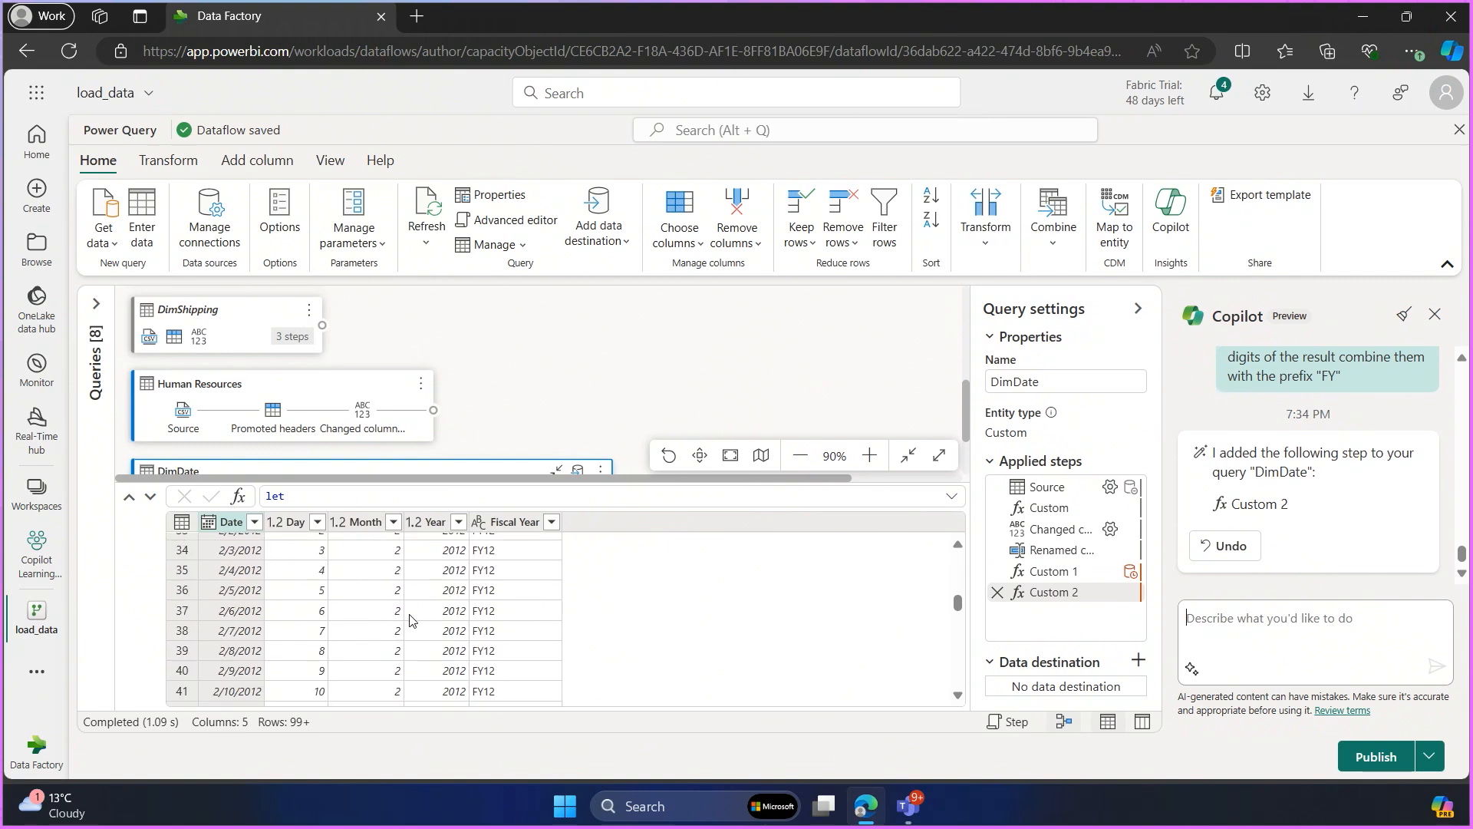
scroll(410, 619, "down", 10)
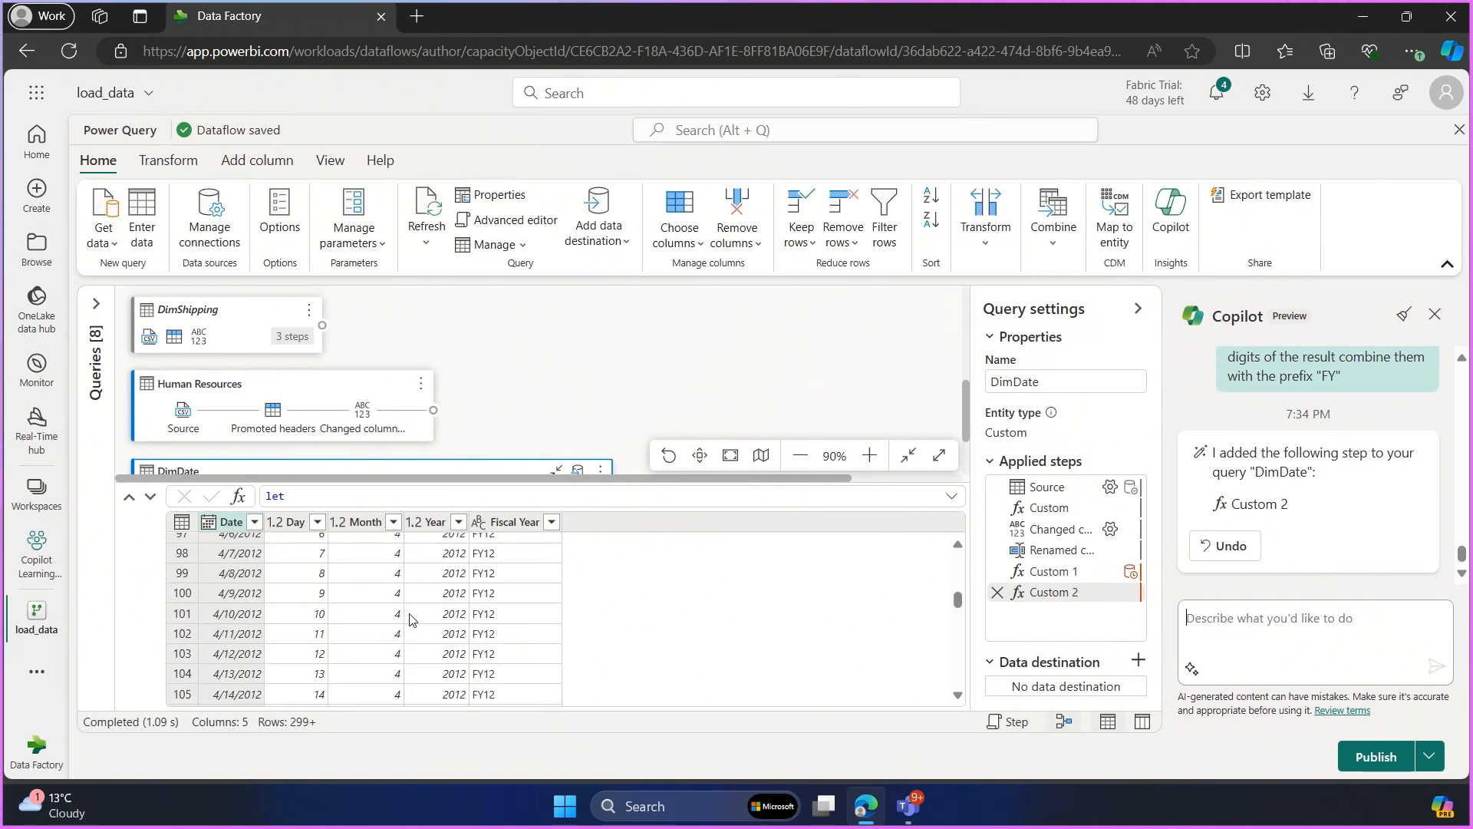
scroll(411, 618, "down", 10)
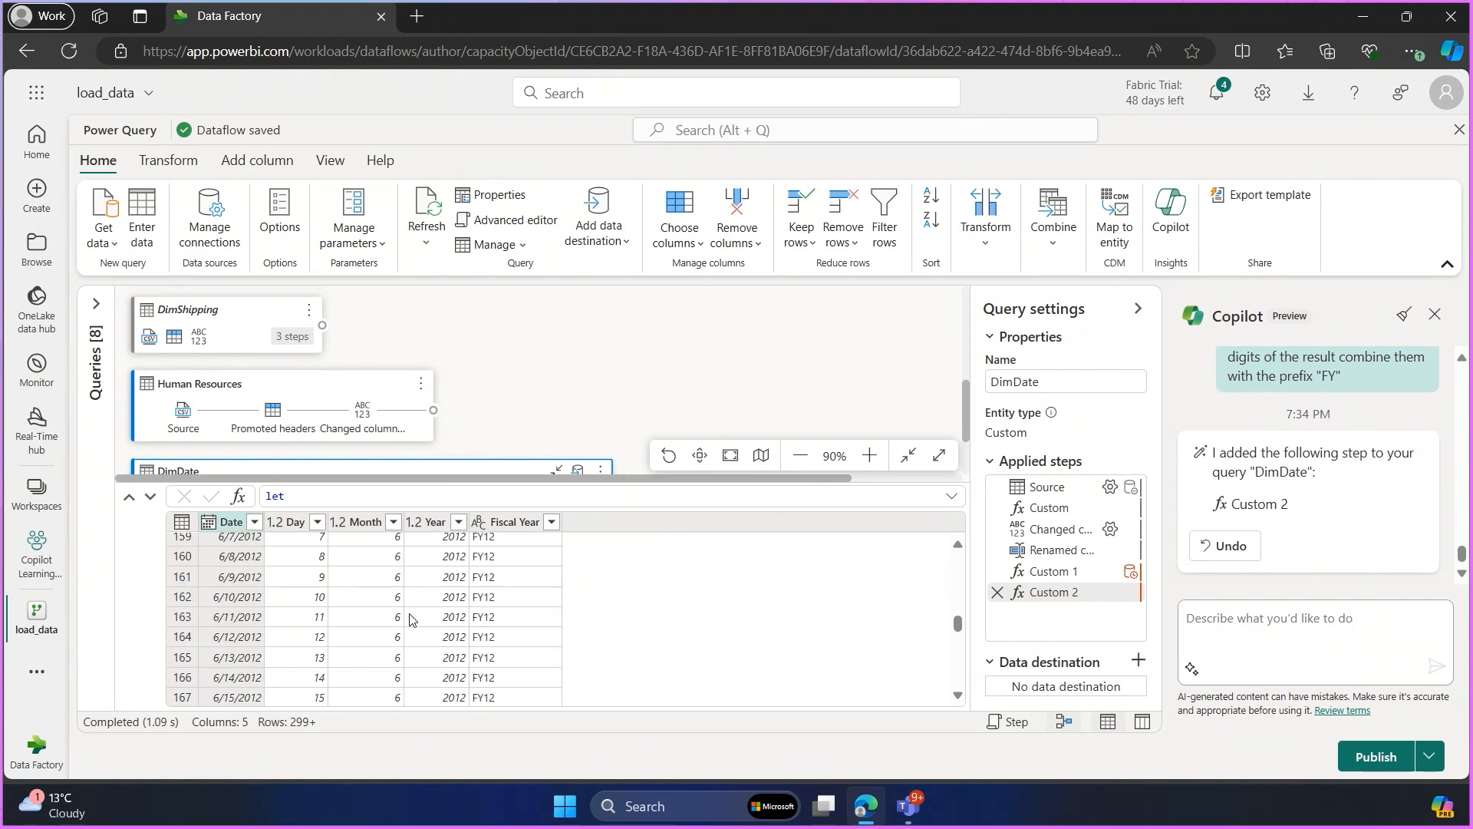
scroll(410, 622, "down", 2)
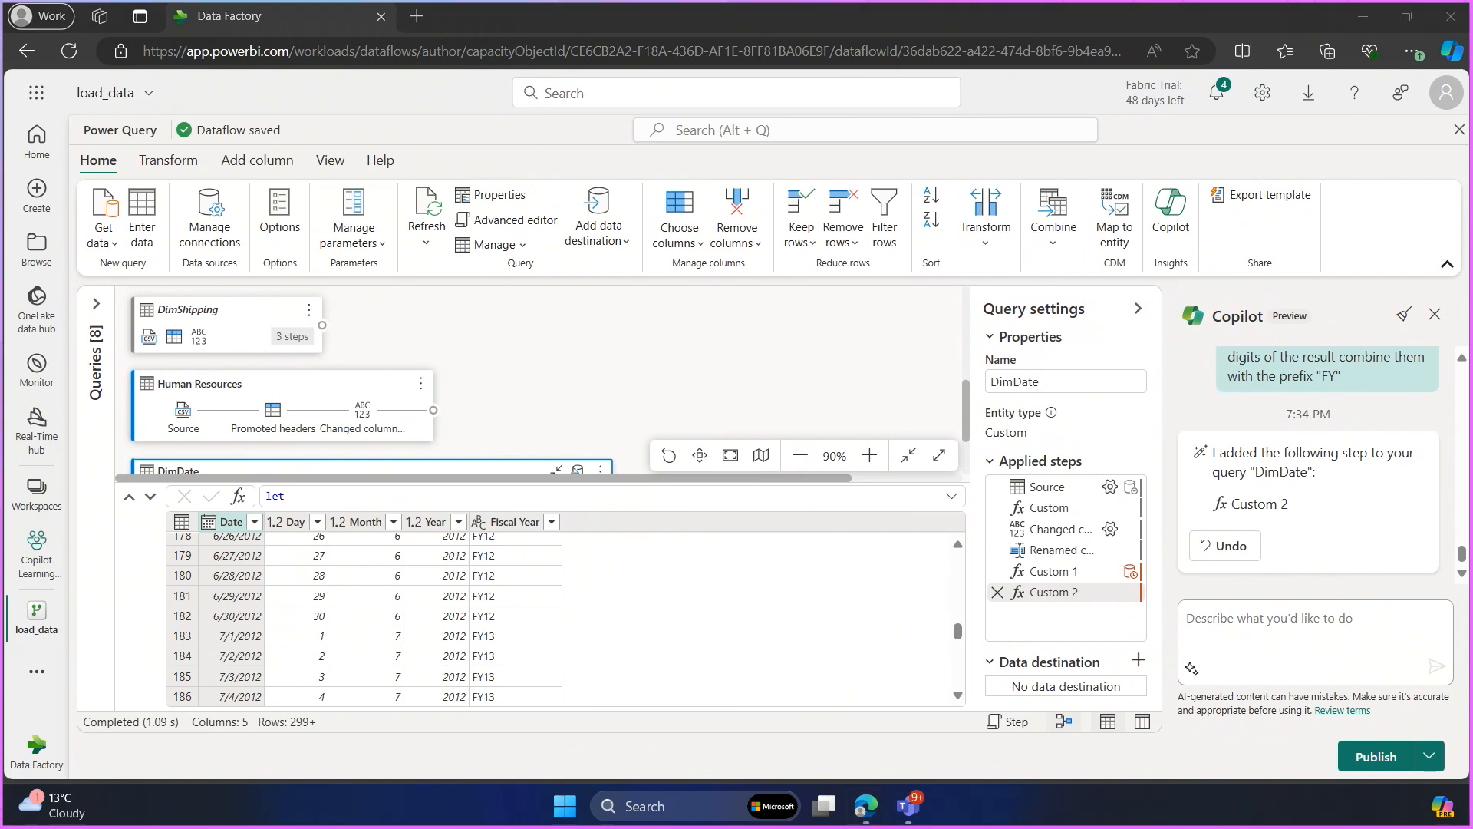
Ask Copilot to add a "Quarter" column with "Q1" for months 7-9, "Q2" for 10-12, "Q3" for 1-3 and "Q4" for 4-6.
left_click(1274, 624)
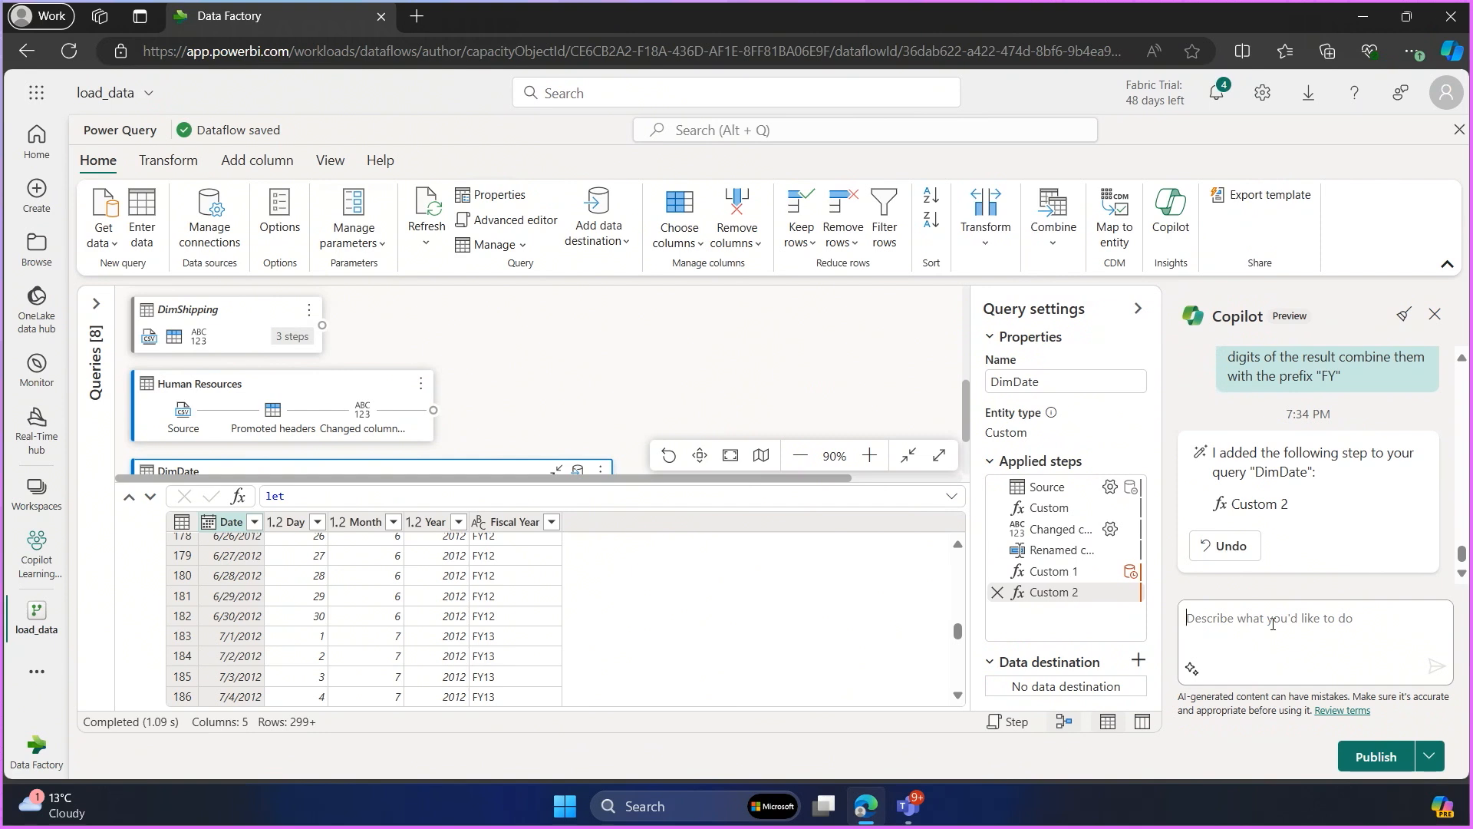
key("ctrl+v")
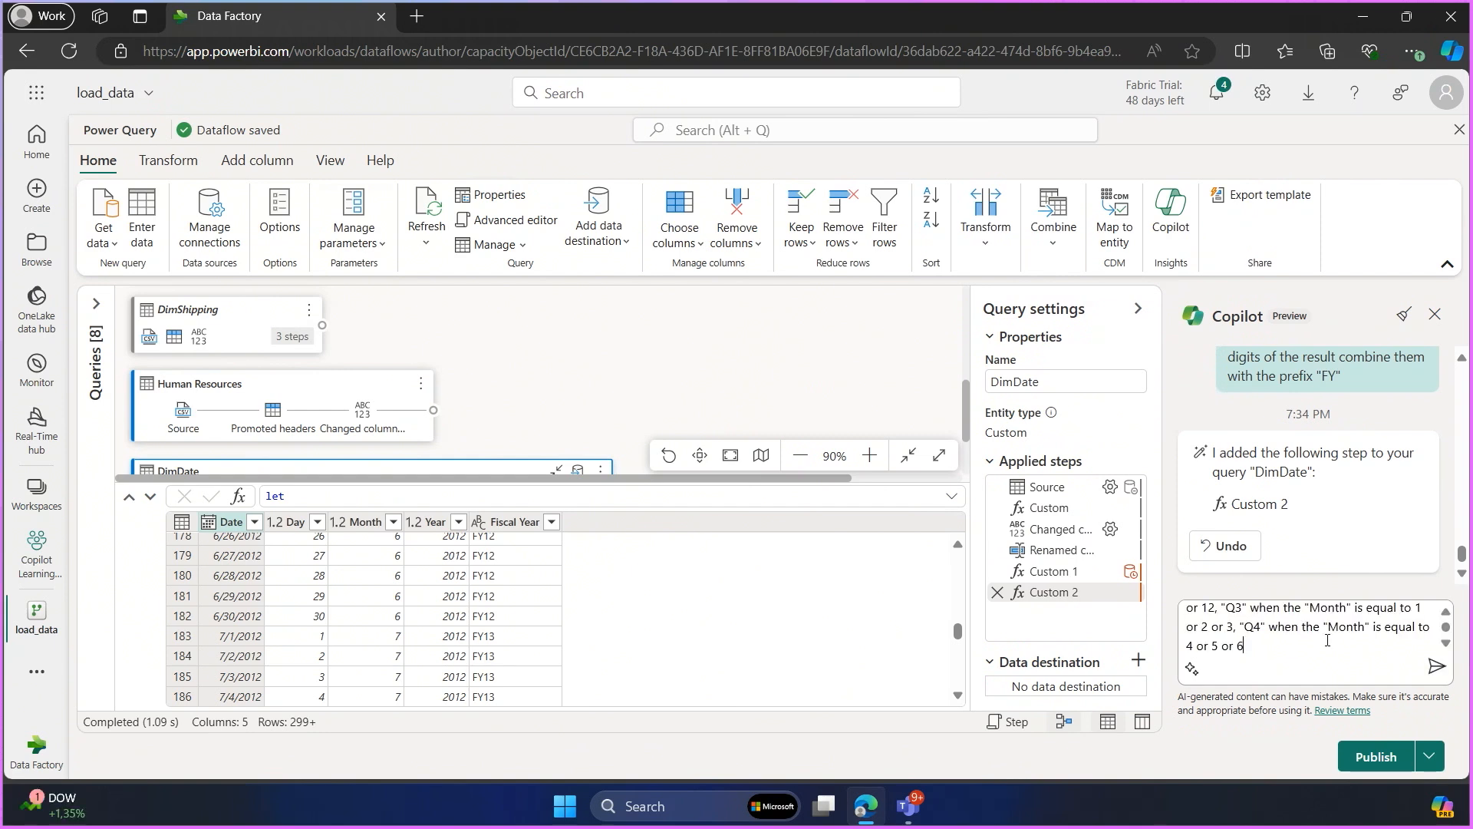
left_click(1437, 666)
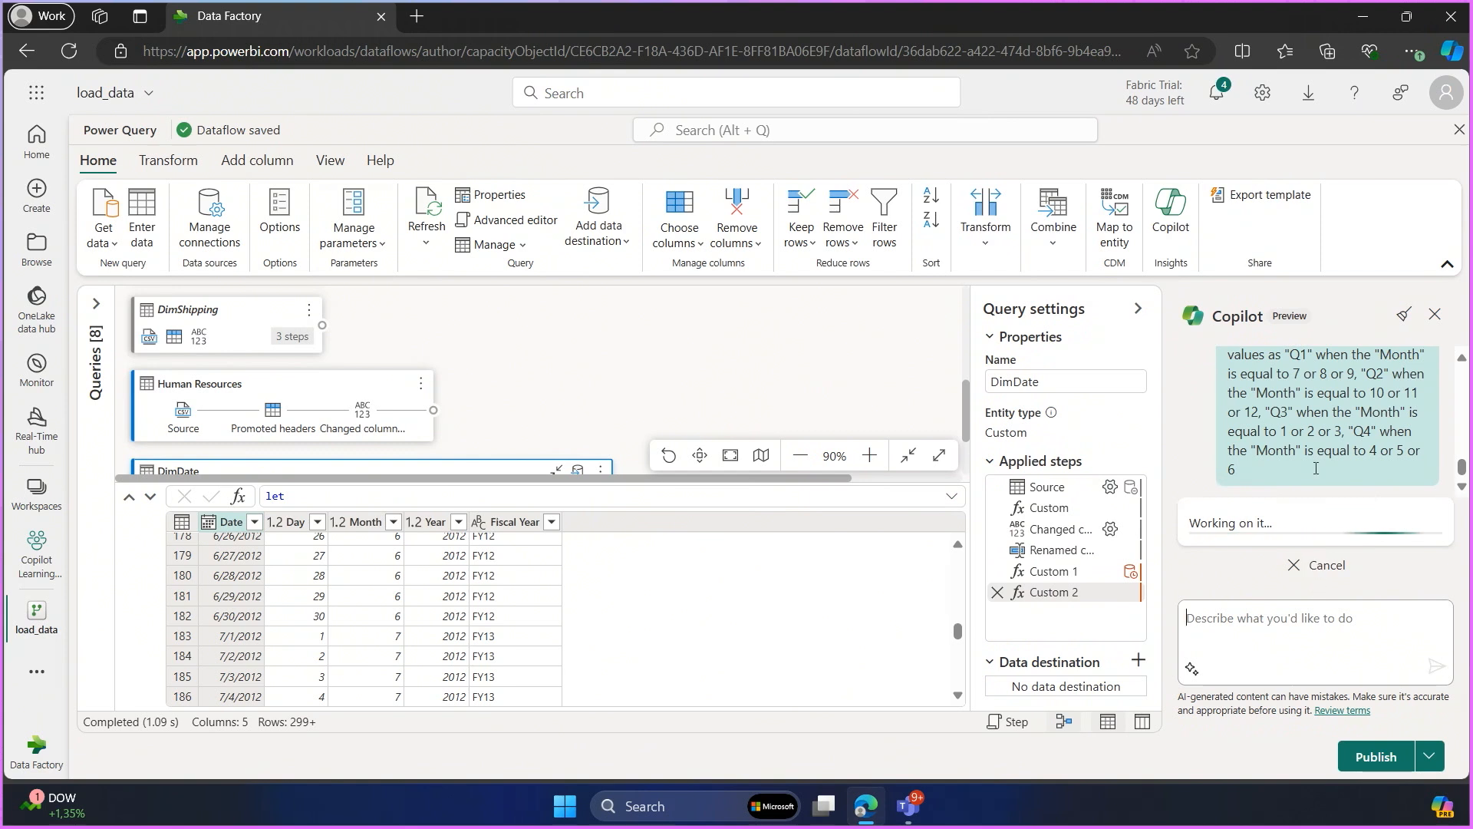
scroll(1317, 460, "up", 1)
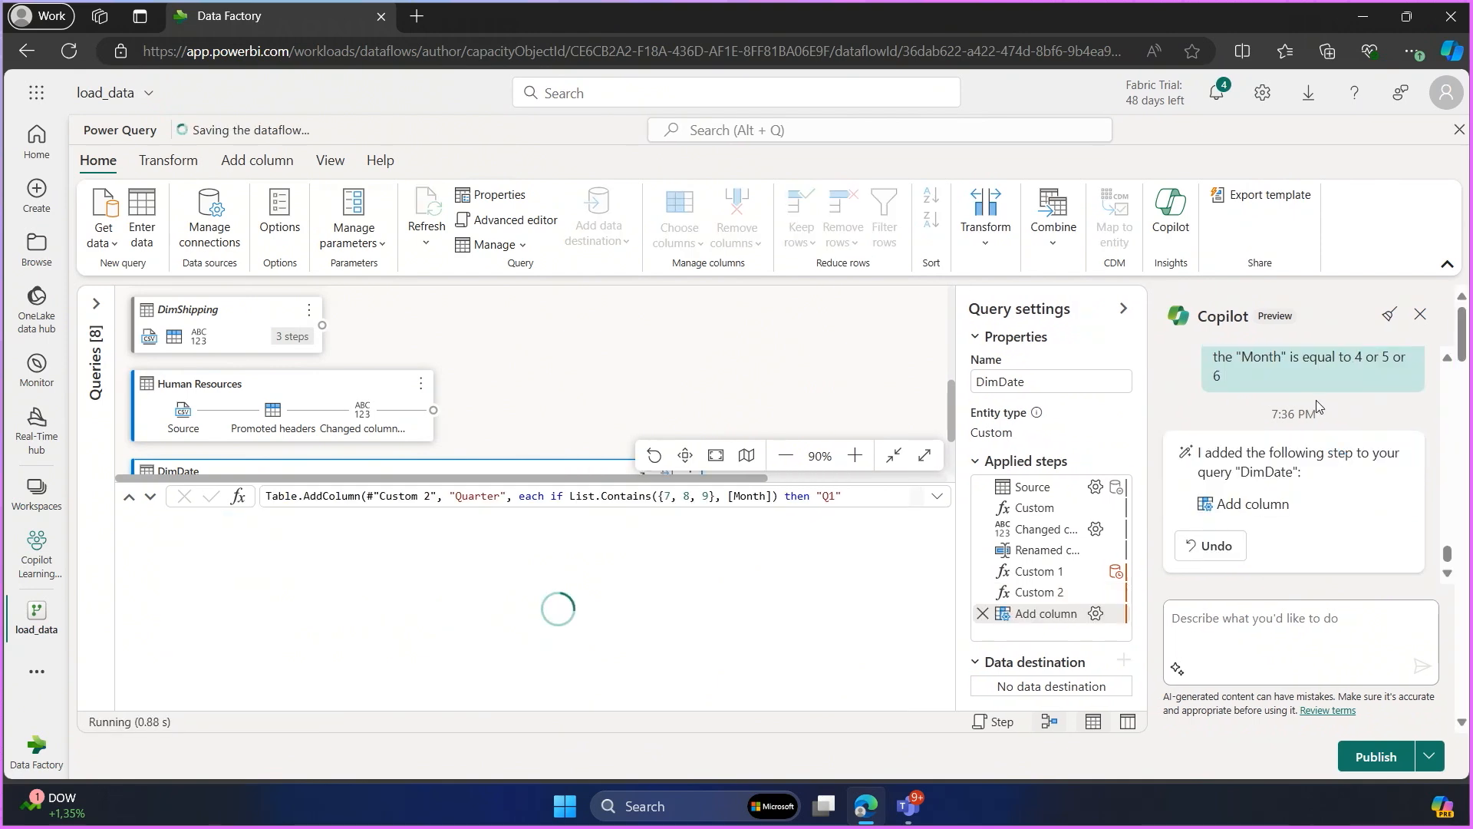
scroll(1336, 482, "up", 3)
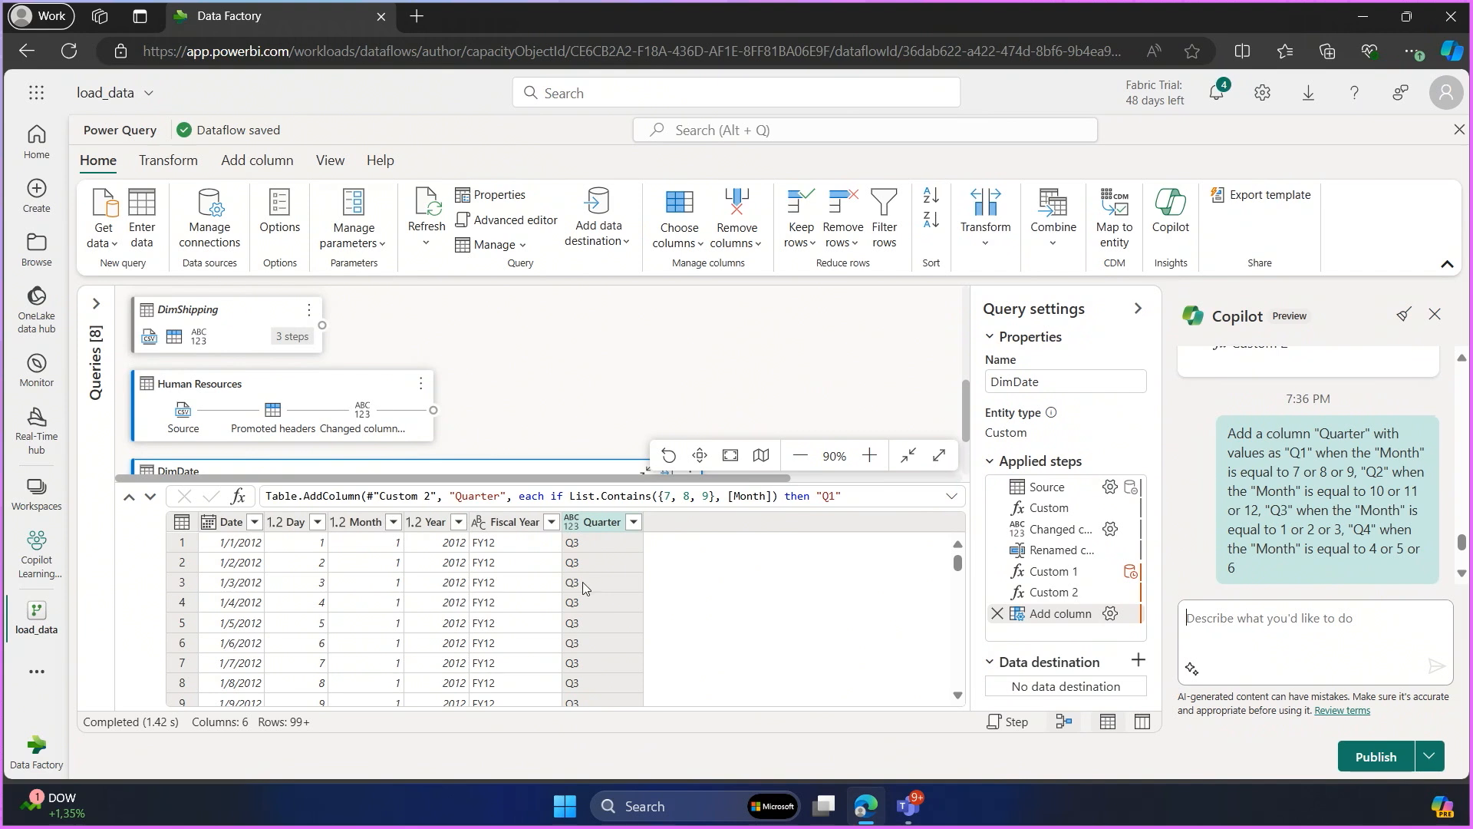
scroll(586, 603, "down", 8)
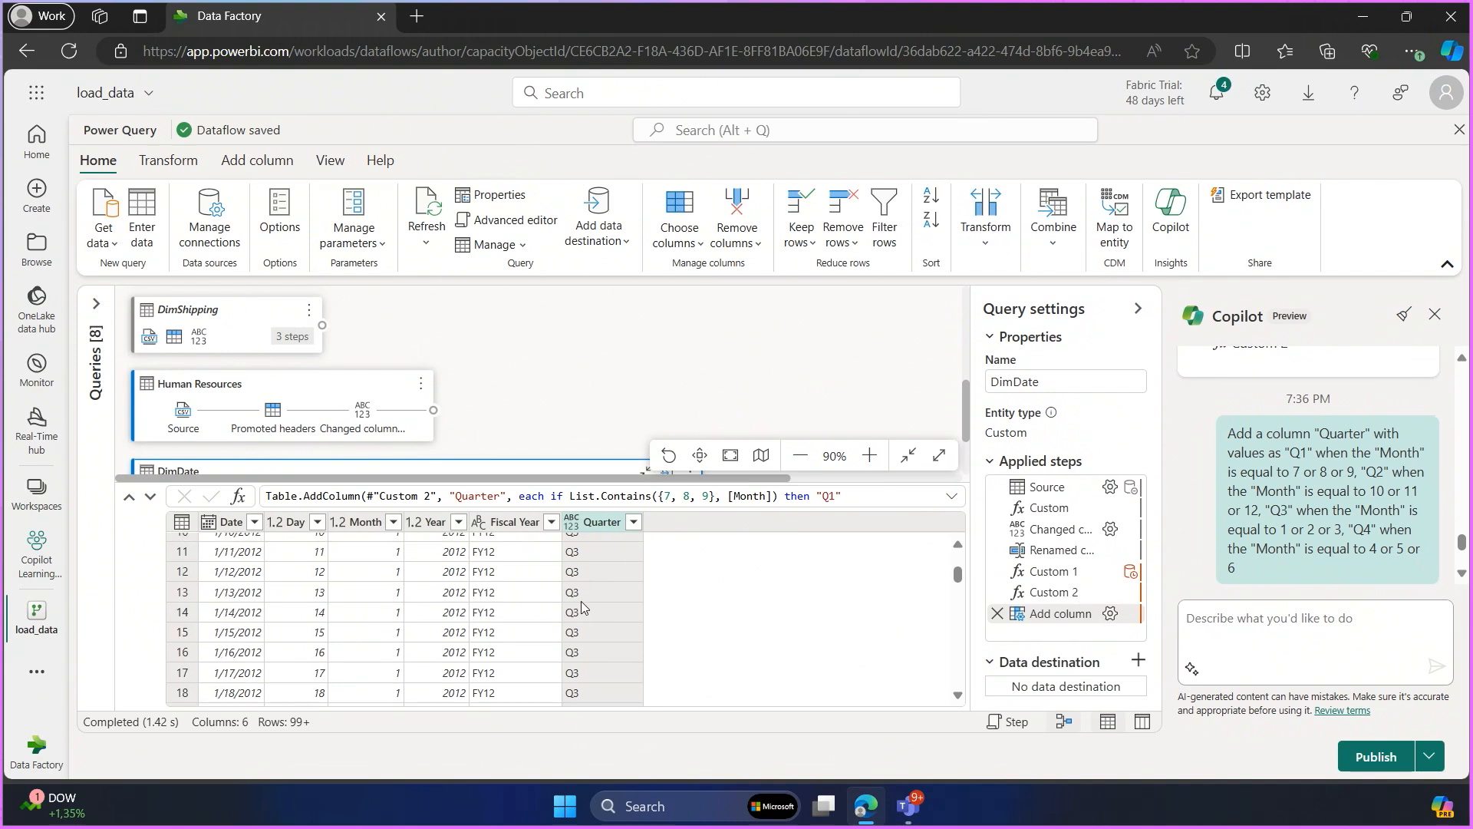
scroll(581, 605, "down", 6)
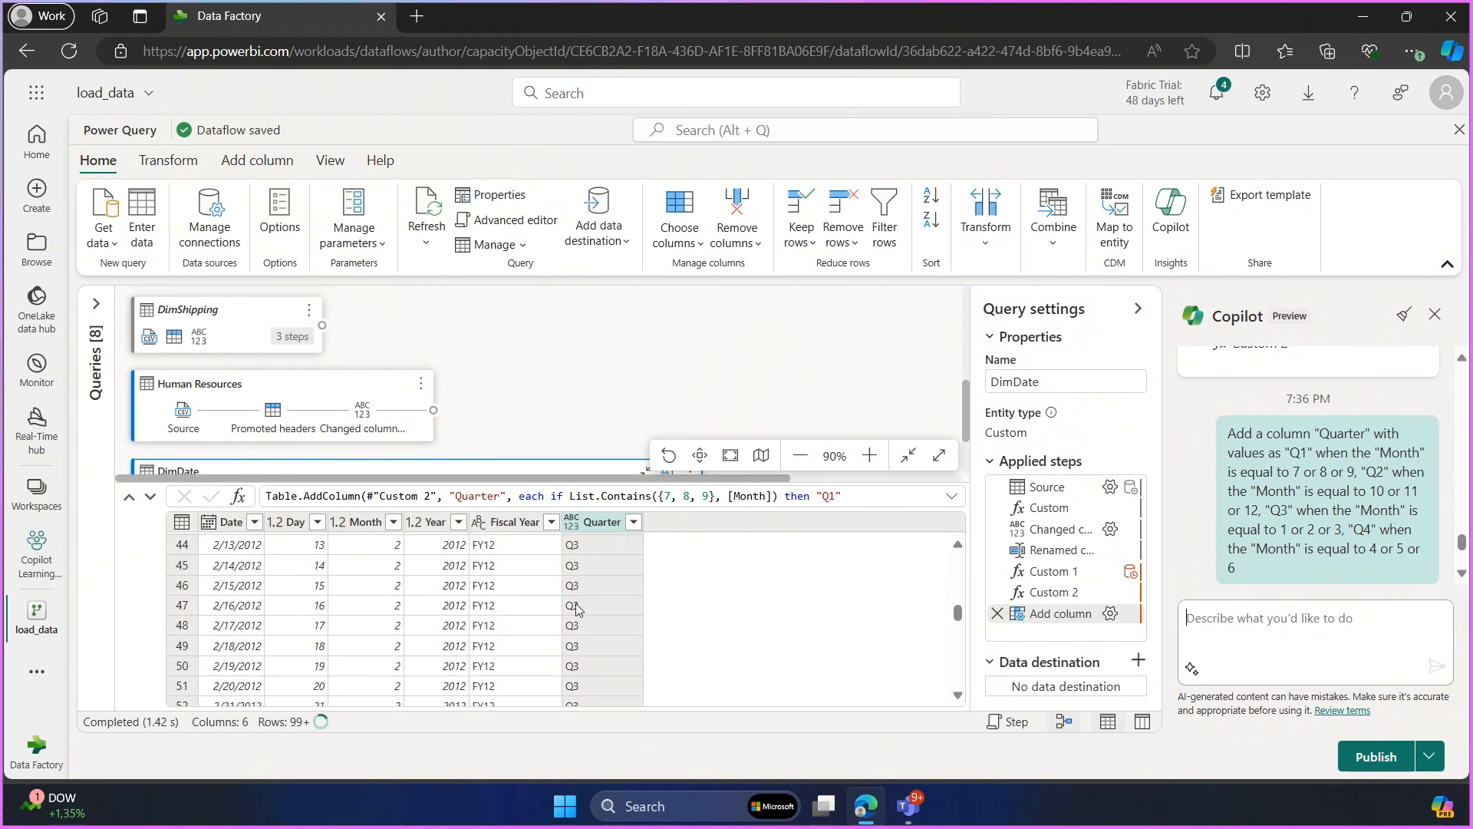
scroll(573, 638, "down", 13)
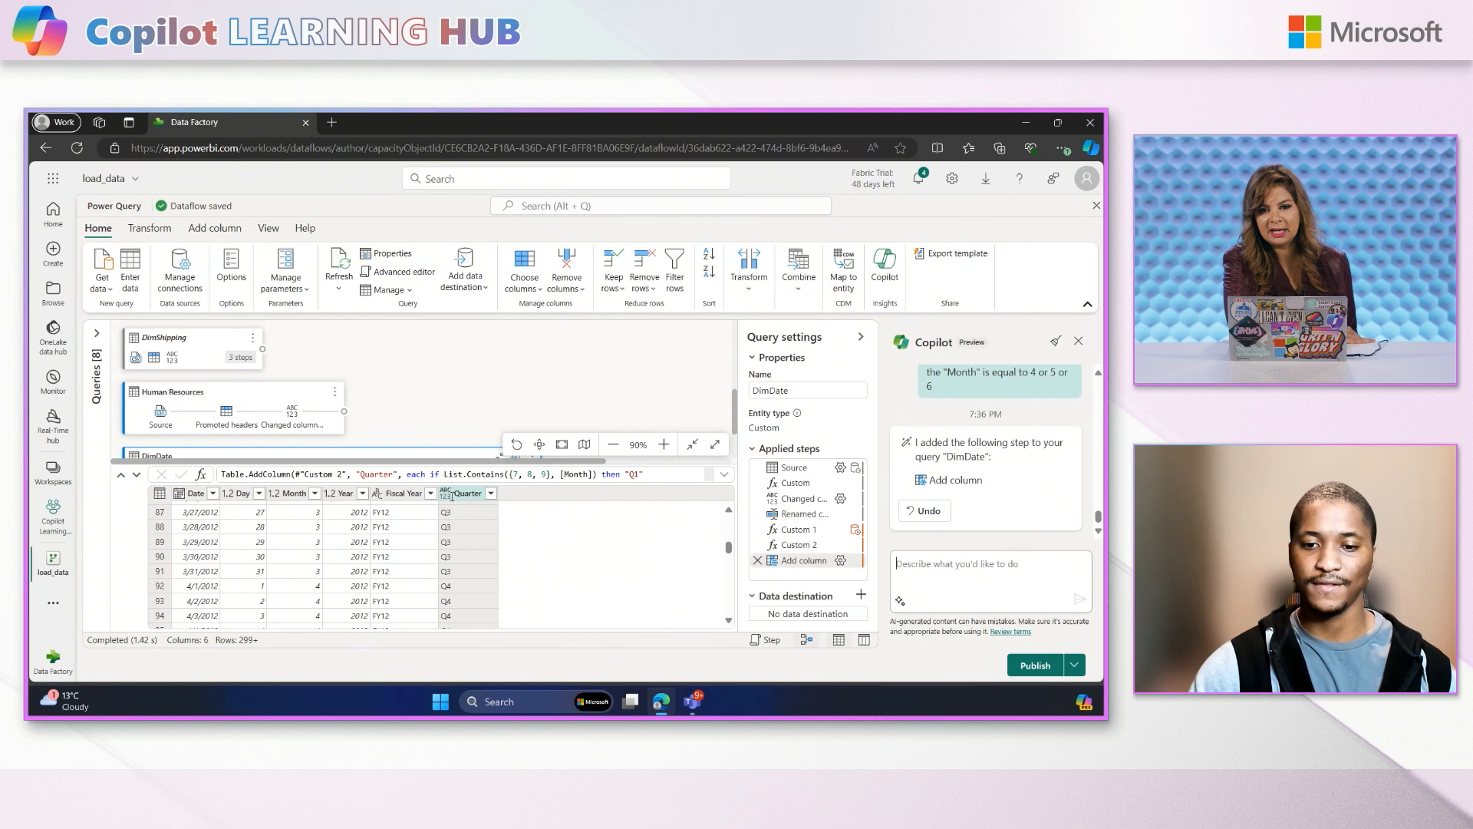
Enlarge the diagram view above the data preview to show more of the DimDate query.
left_click_drag(461, 463, 459, 511)
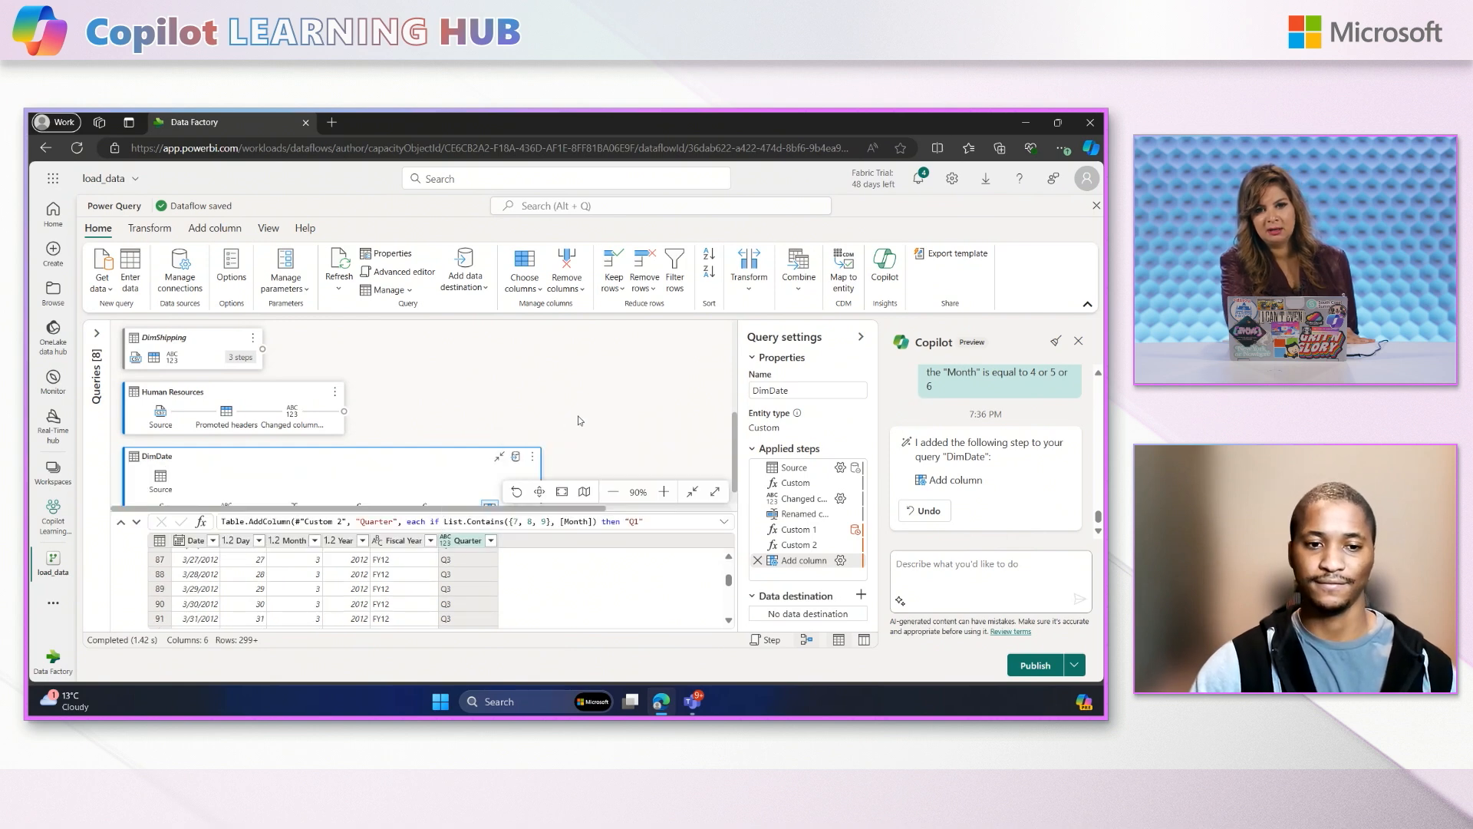